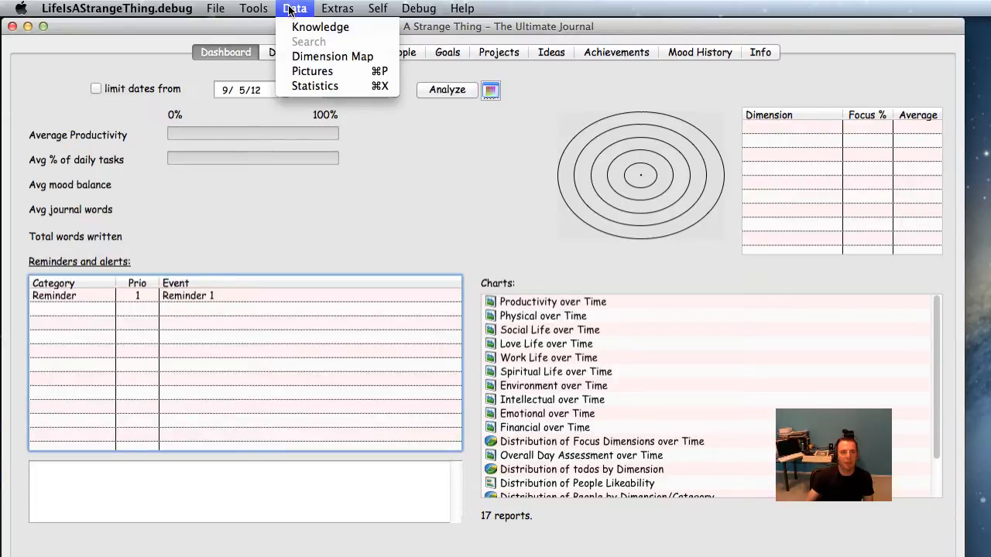
- Open the Money tool for entering expenses and income
mouse_move(254, 10)
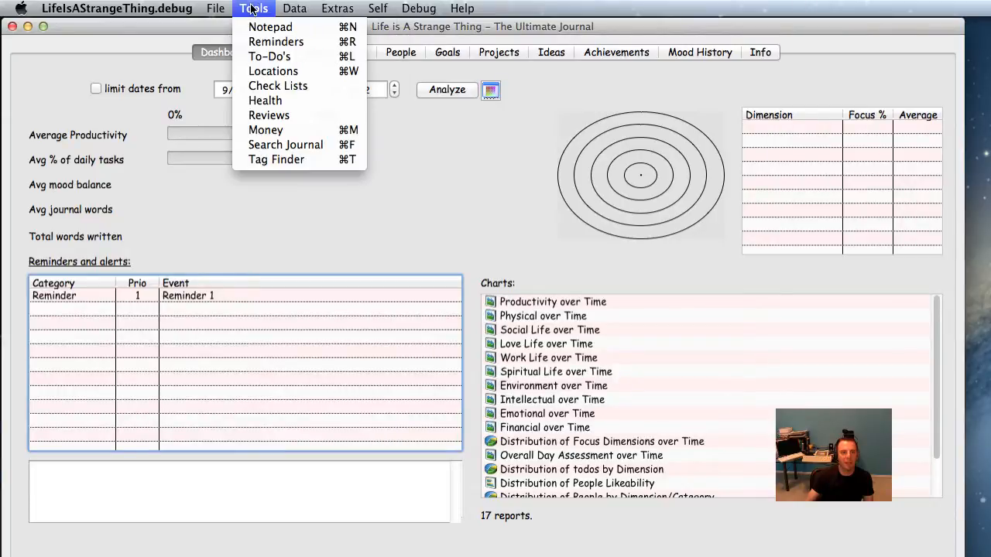
click(260, 131)
drag(521, 107, 292, 53)
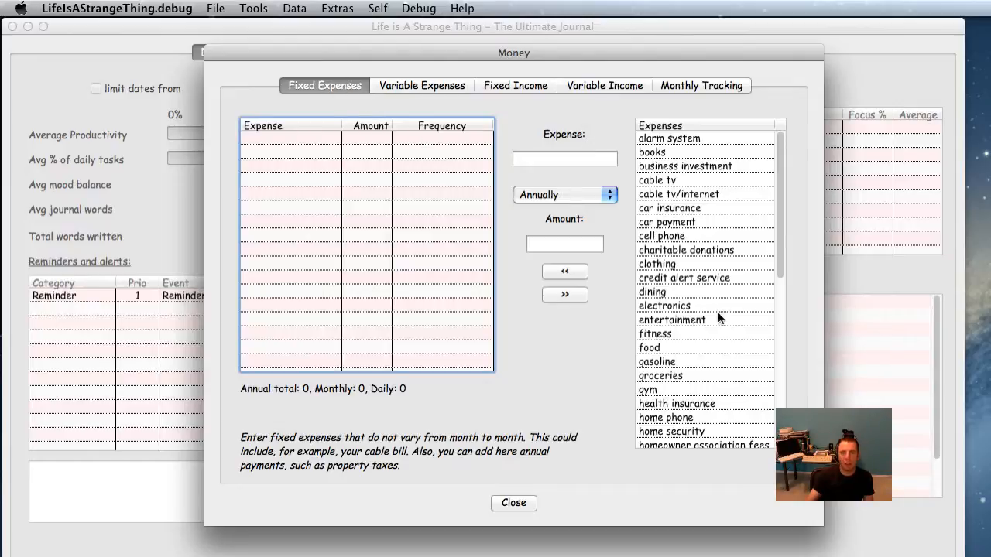
- Add rent from the predefined expenses as a fixed expense of 900 with Monthly frequency
mouse_move(776, 248)
mouse_down()
mouse_move(776, 373)
mouse_move(783, 319)
mouse_move(780, 355)
mouse_up()
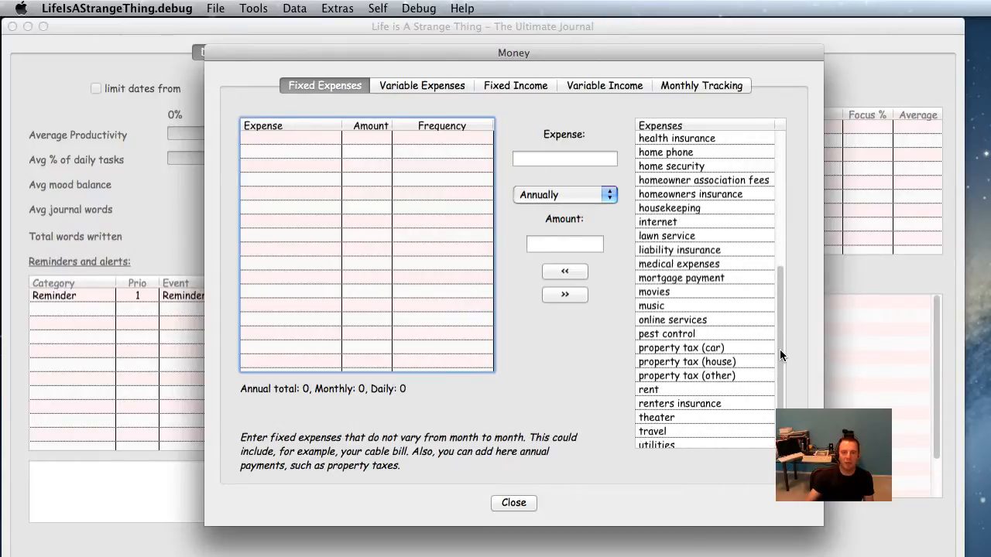
click(720, 390)
click(572, 198)
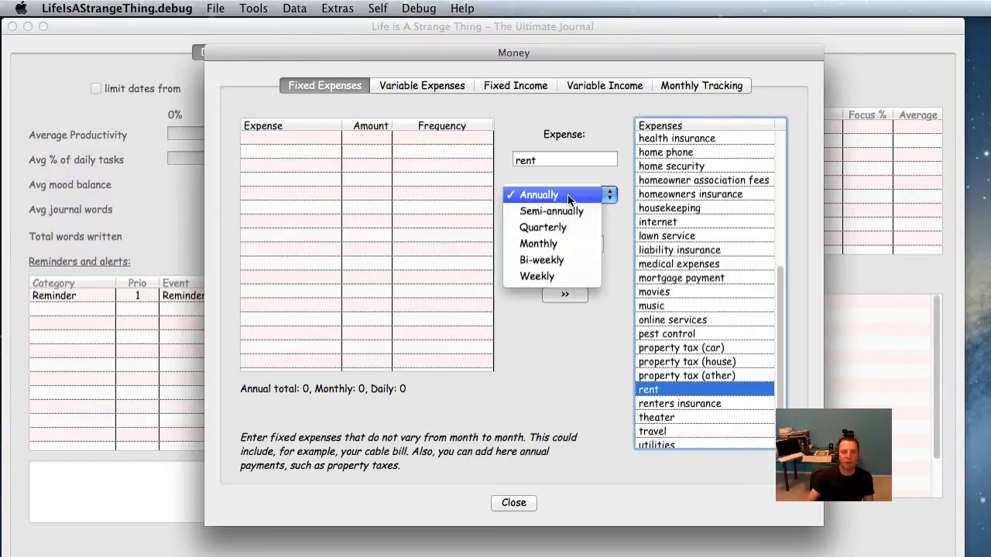
click(570, 241)
click(572, 245)
text(900)
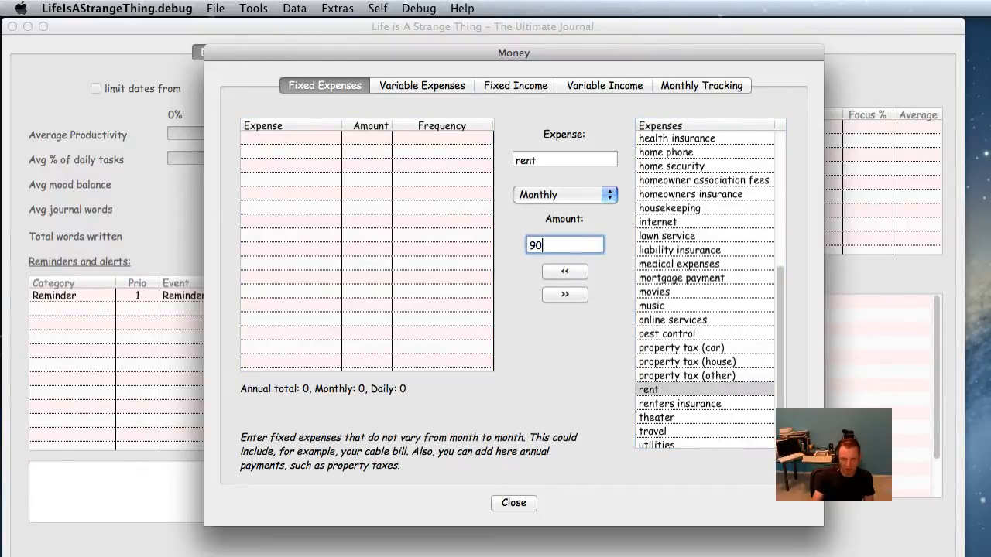
click(572, 270)
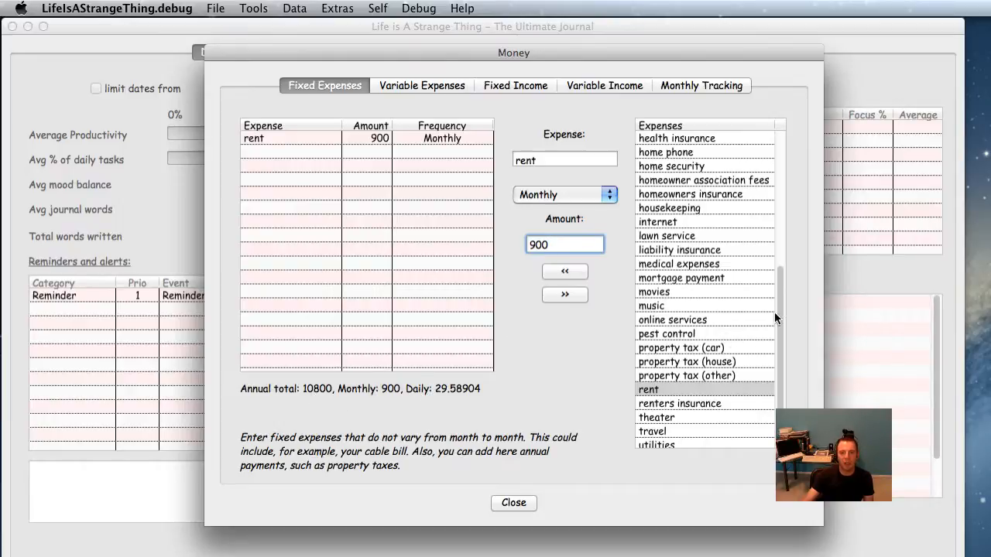
- Add liability insurance as a fixed expense of 100 with Annually as its frequency
drag(777, 313, 778, 277)
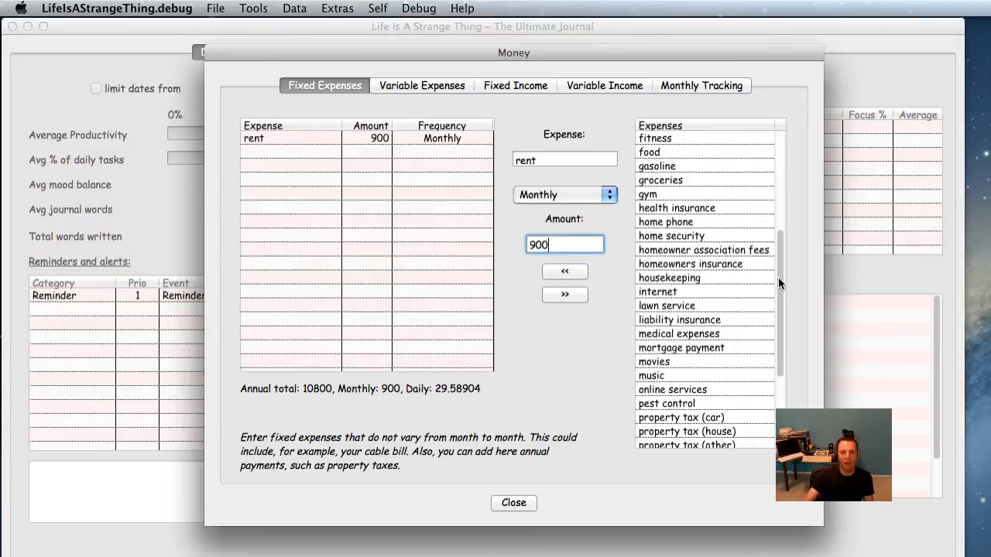
click(727, 321)
click(560, 194)
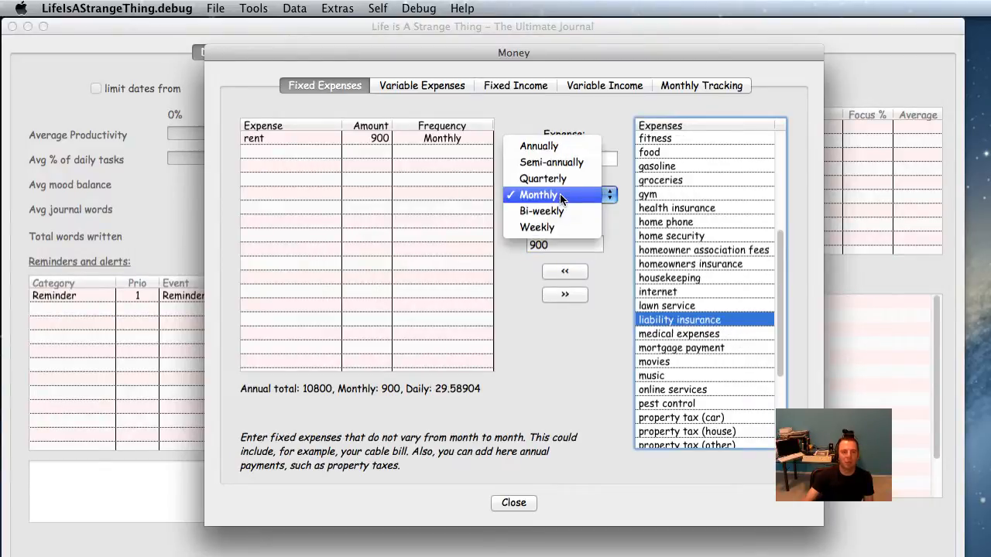
click(539, 145)
double_click(559, 240)
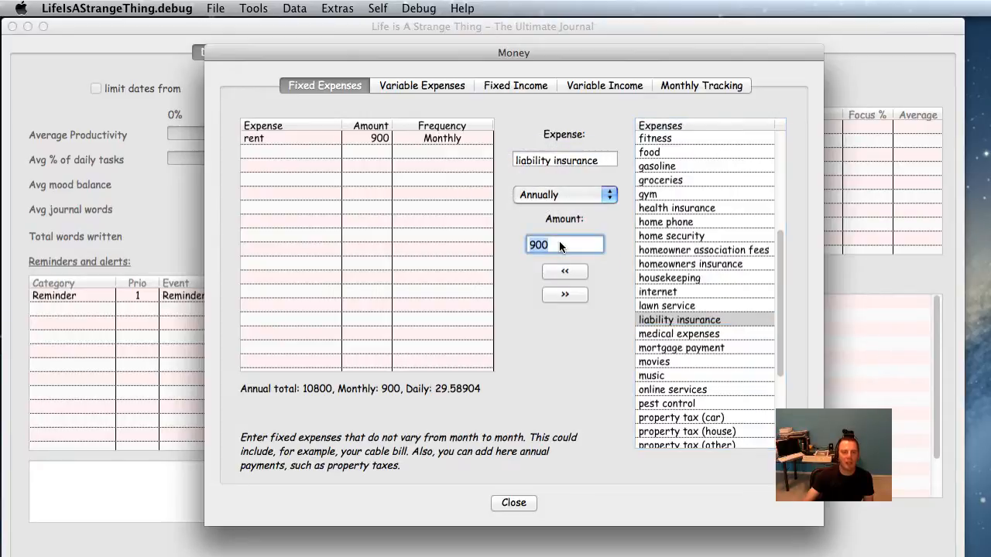
text(100)
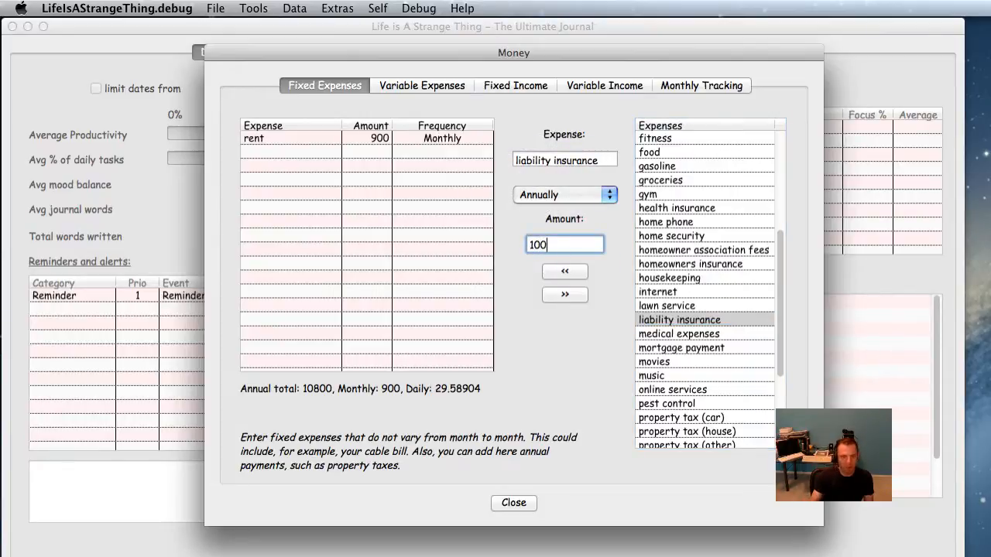
click(565, 271)
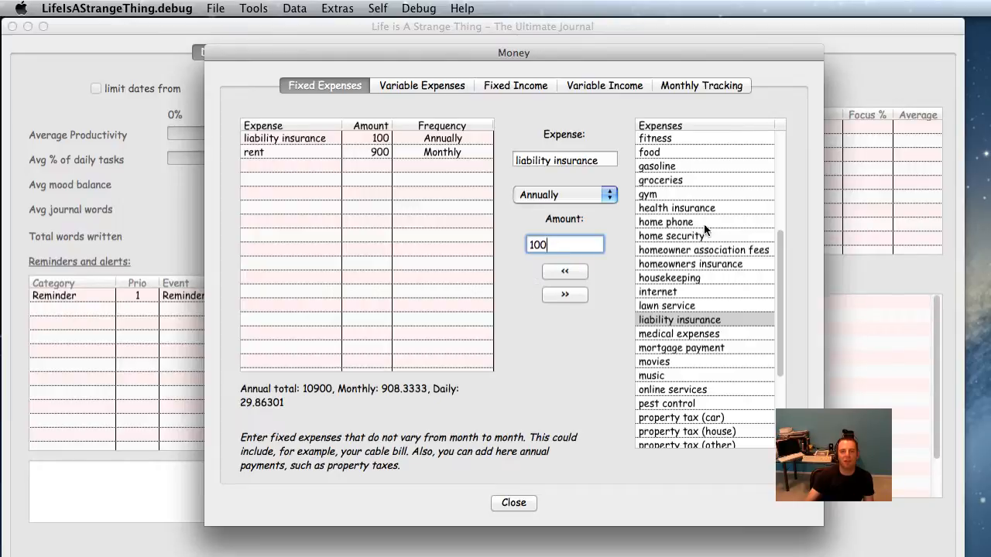
- Add home phone as a fixed expense of 30 with Monthly frequency
click(682, 224)
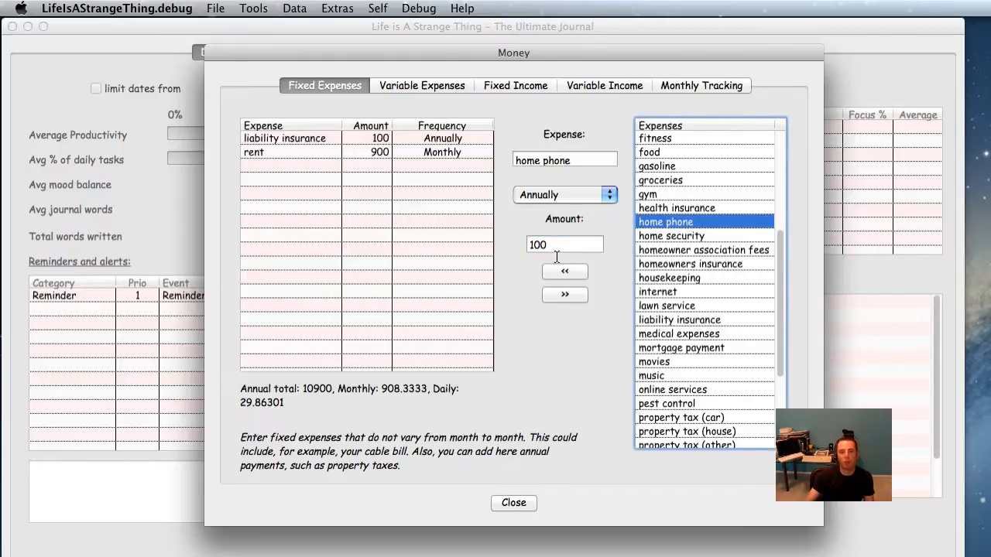
click(582, 193)
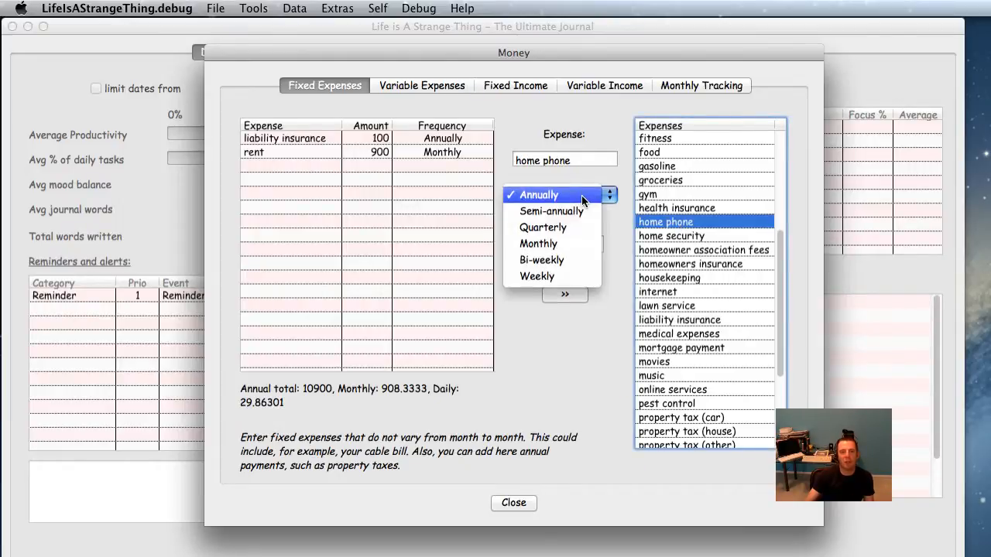
click(571, 243)
text(30)
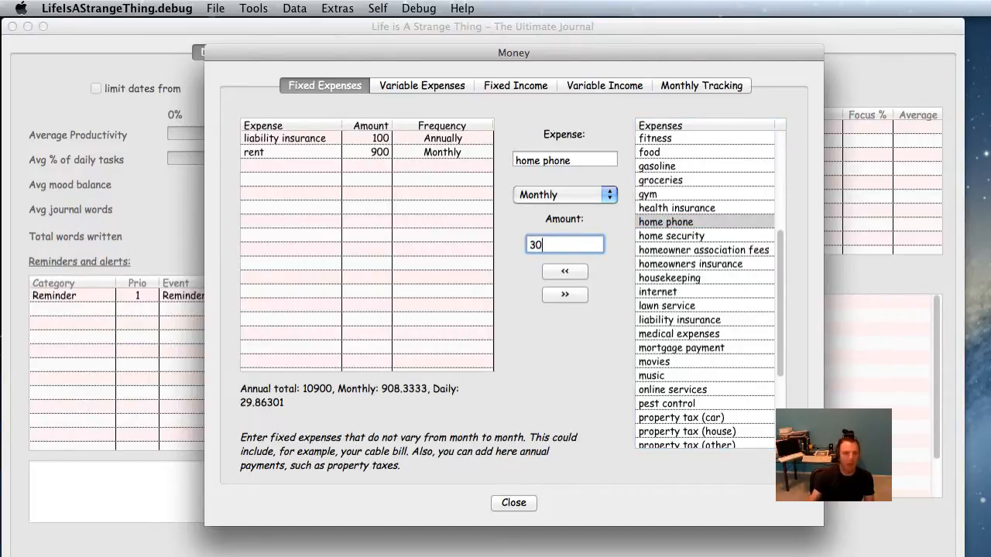
click(573, 267)
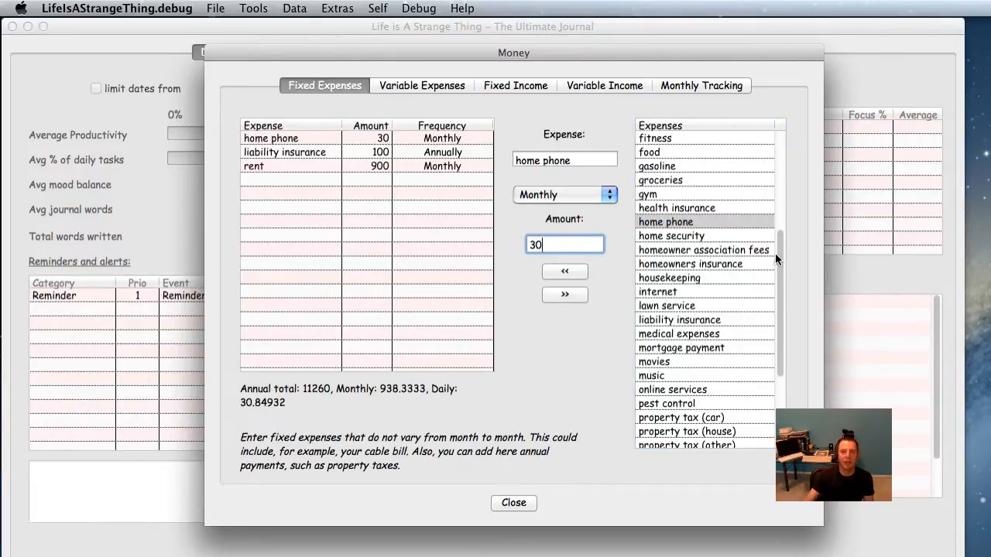
- Add cell phone to the fixed expenses with an amount of 50, keeping the Monthly frequency
drag(776, 253, 770, 191)
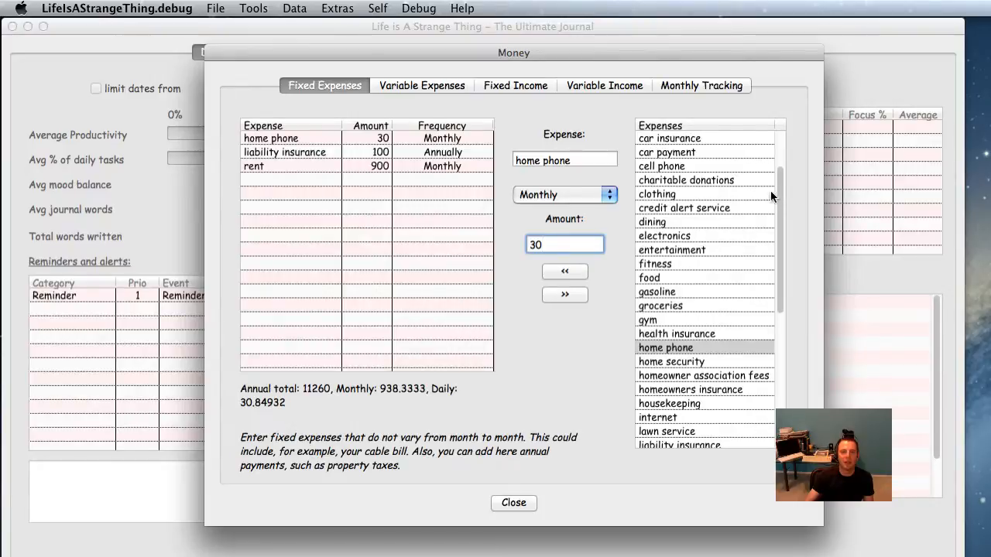
click(664, 165)
click(562, 246)
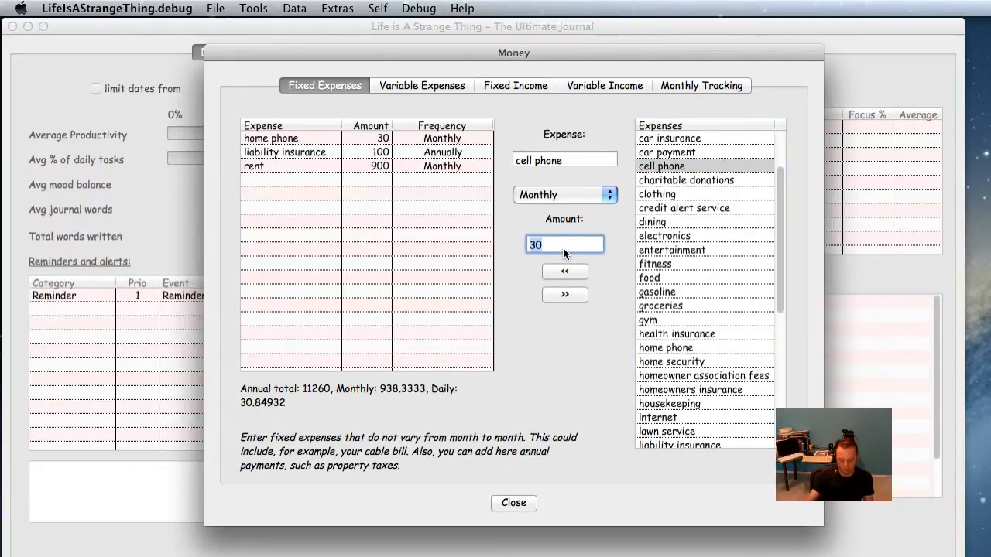
text(50)
click(575, 271)
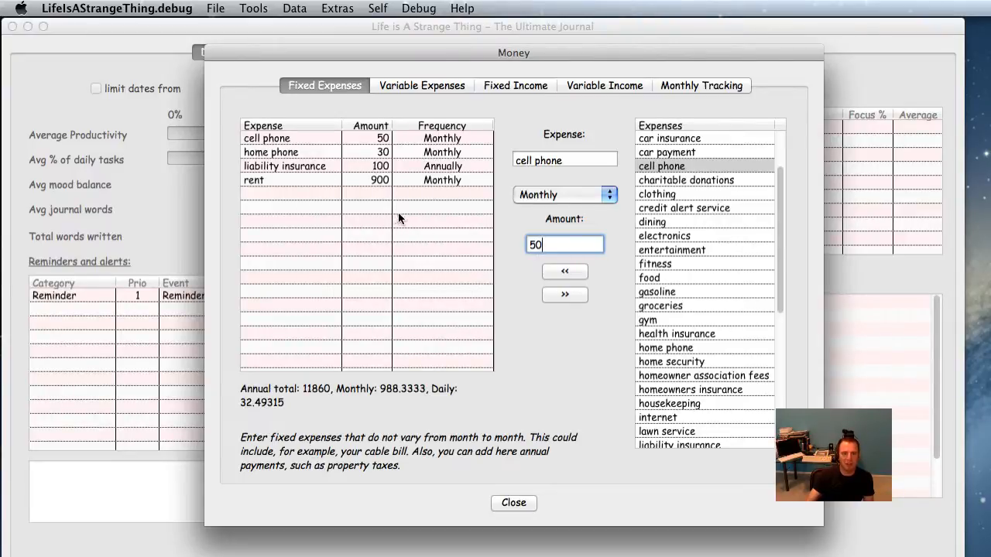
- Remove car payment from the tracked variable expenses
click(409, 86)
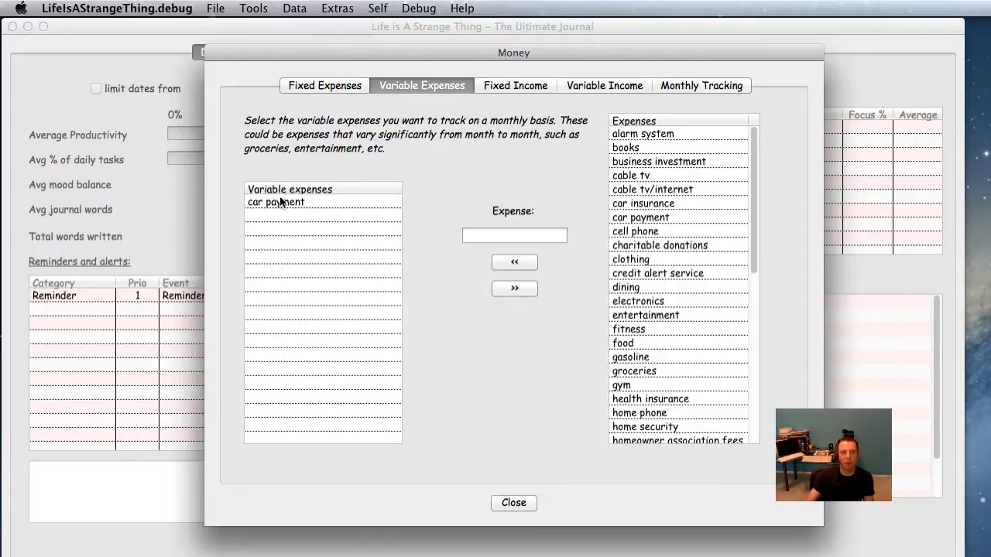
click(308, 203)
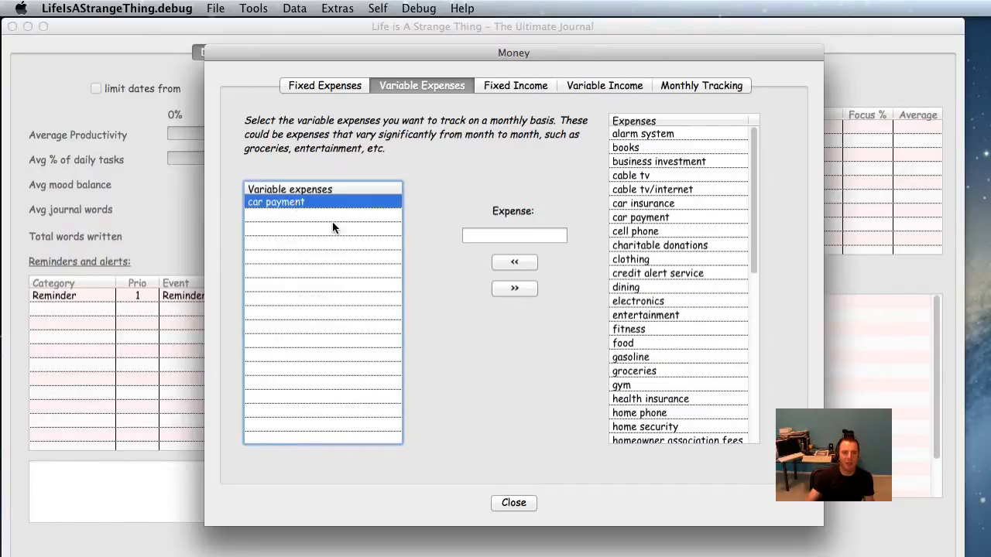
click(513, 288)
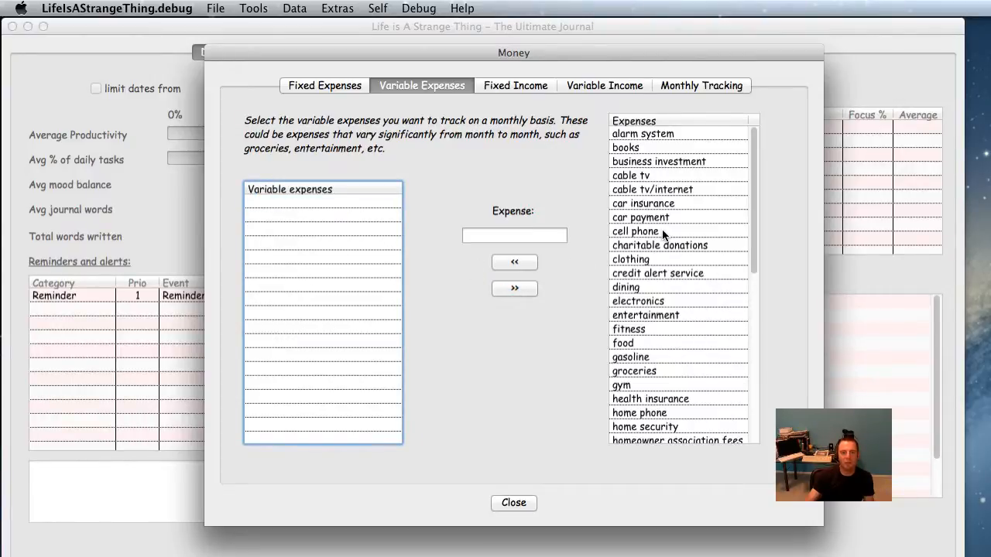
- Add utilities (electric) and utilities (gas) to the tracked variable expenses
drag(749, 245, 747, 402)
click(678, 399)
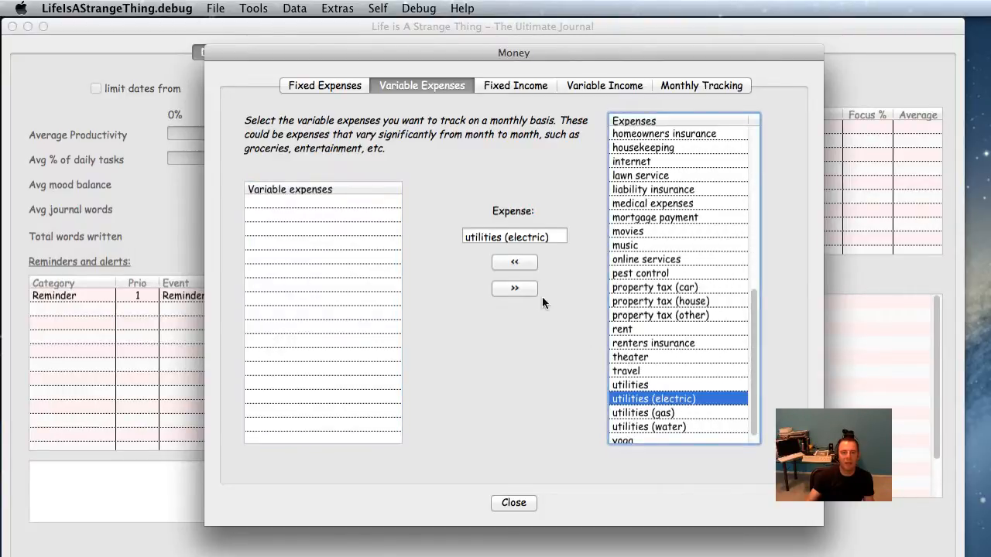
click(518, 261)
click(667, 413)
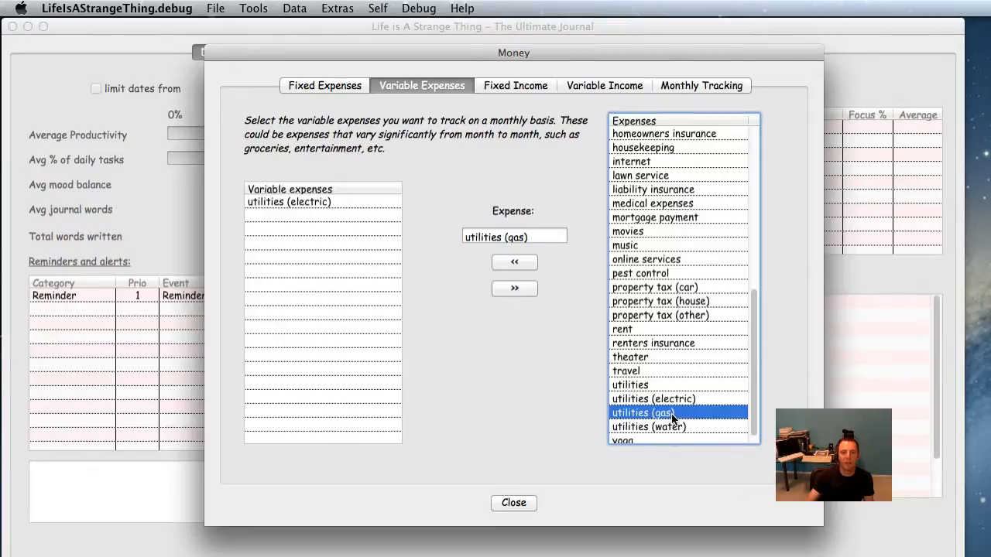
click(524, 265)
- Add groceries and entertainment to the tracked variable expenses
drag(752, 324, 763, 224)
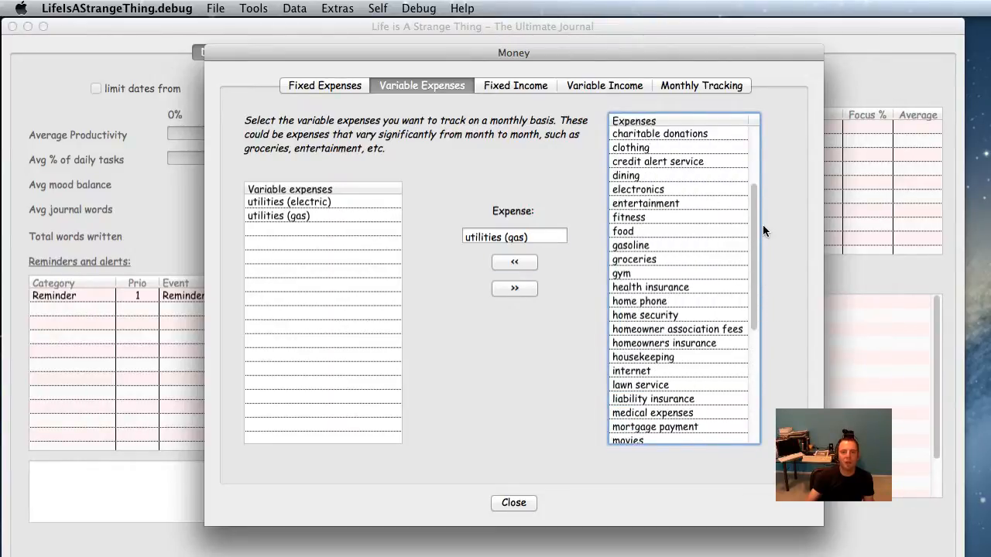
click(675, 261)
click(519, 262)
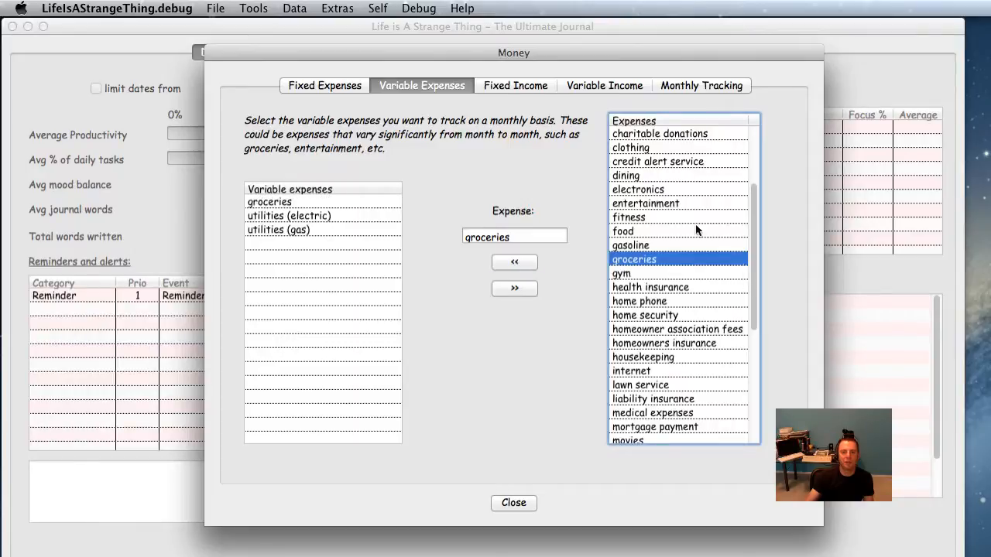
click(664, 206)
click(520, 263)
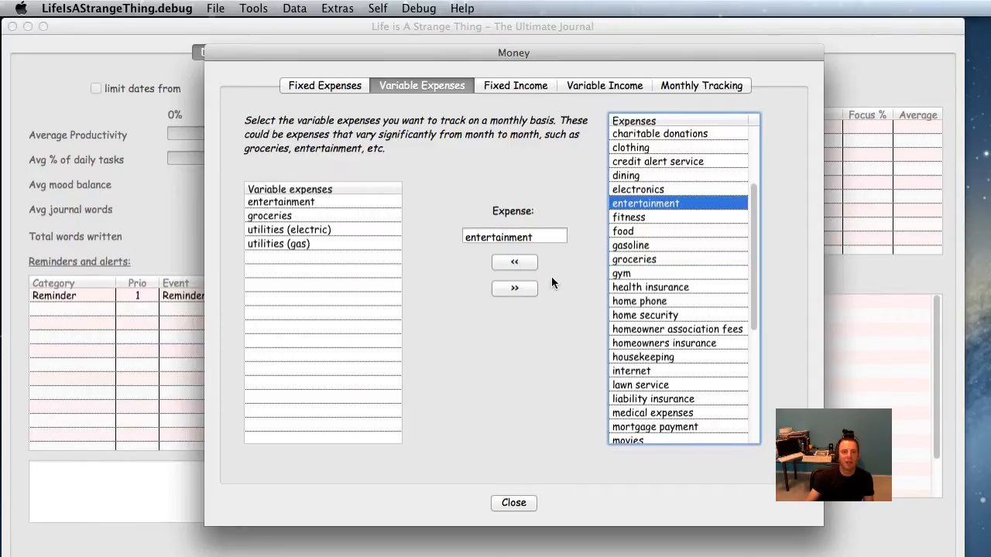
- Remove the annual bonus entry from the fixed income list
click(332, 86)
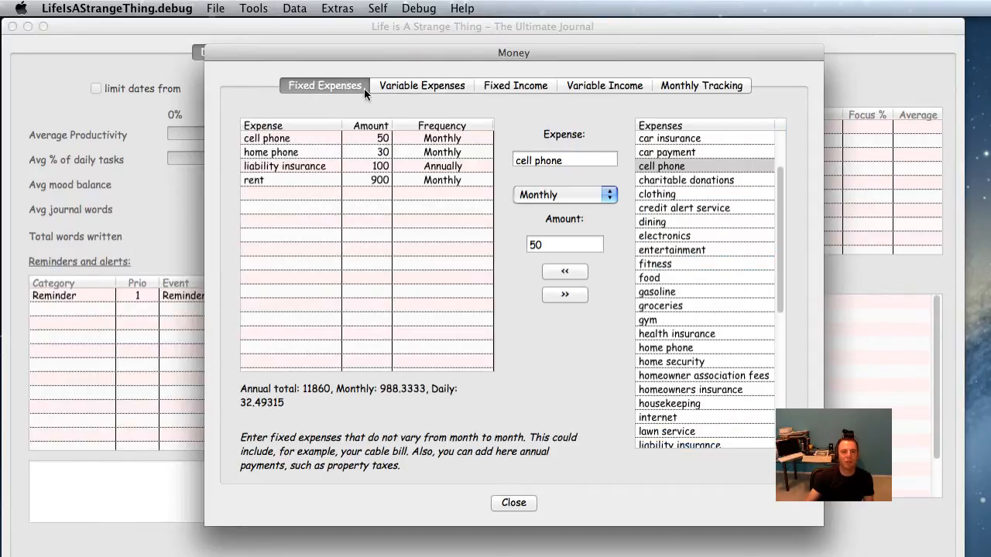
click(395, 86)
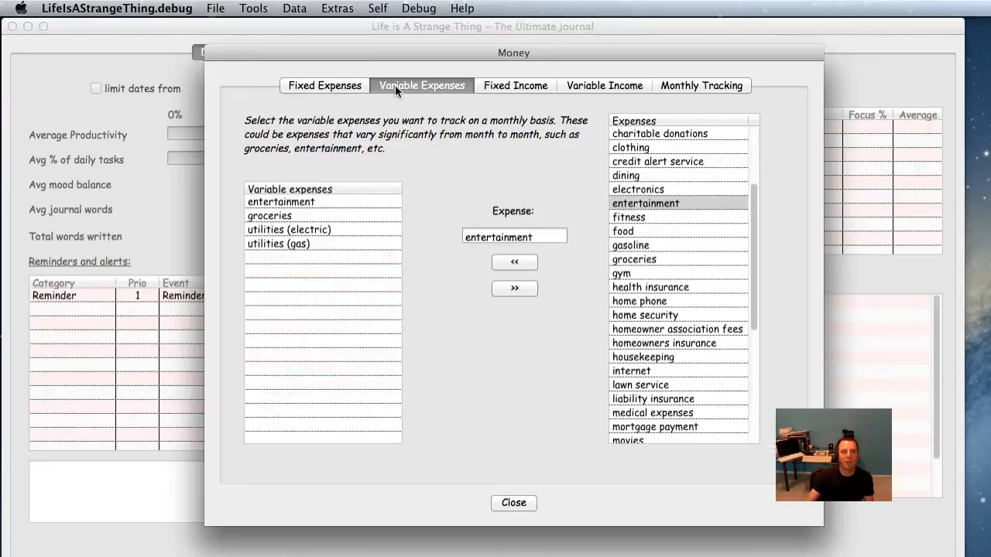
click(524, 89)
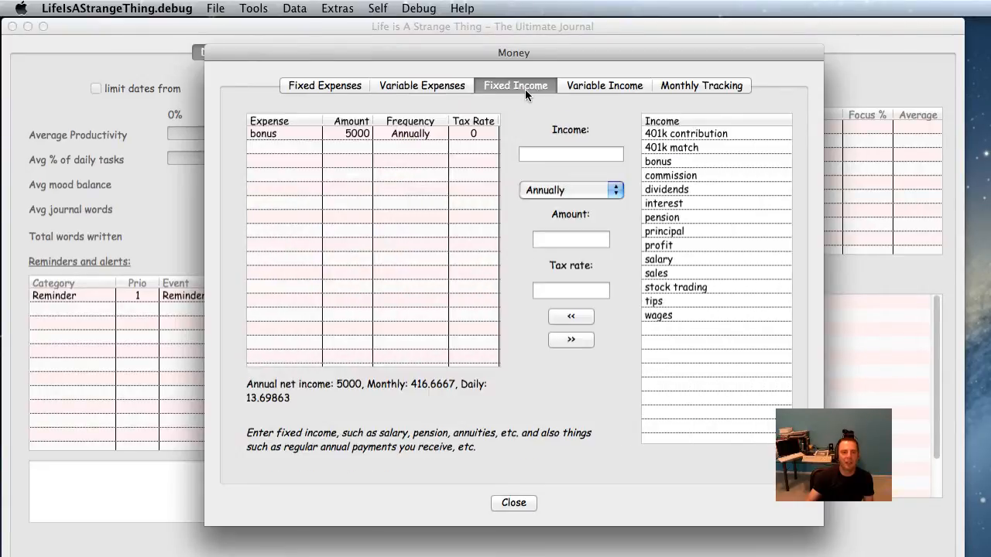
click(391, 134)
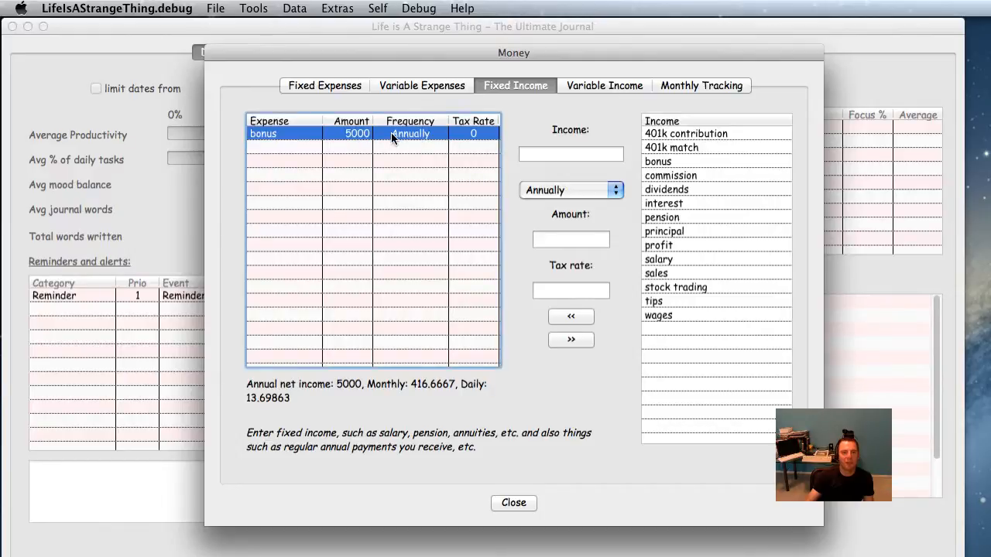
click(574, 337)
- Start a new fixed income entry with its frequency set to Monthly
click(582, 154)
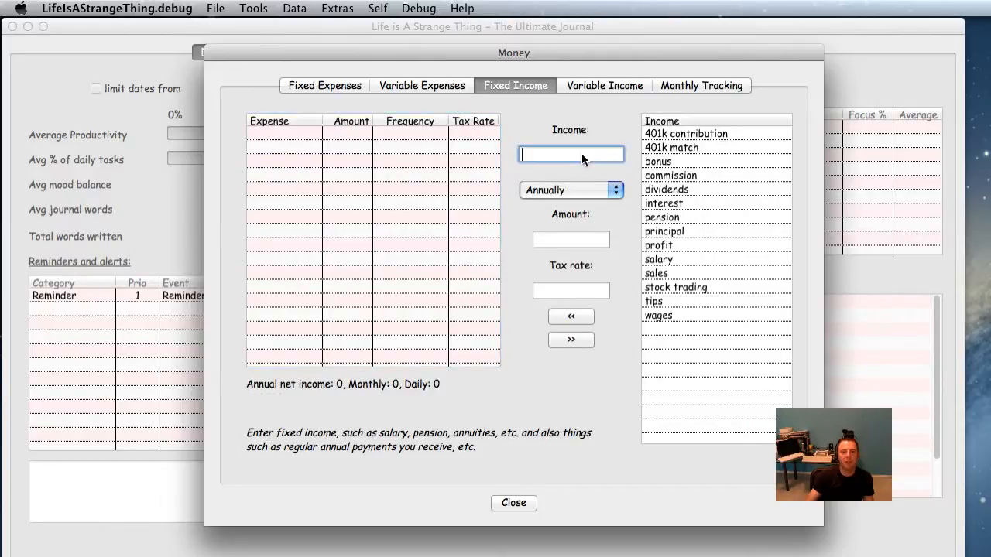
click(579, 190)
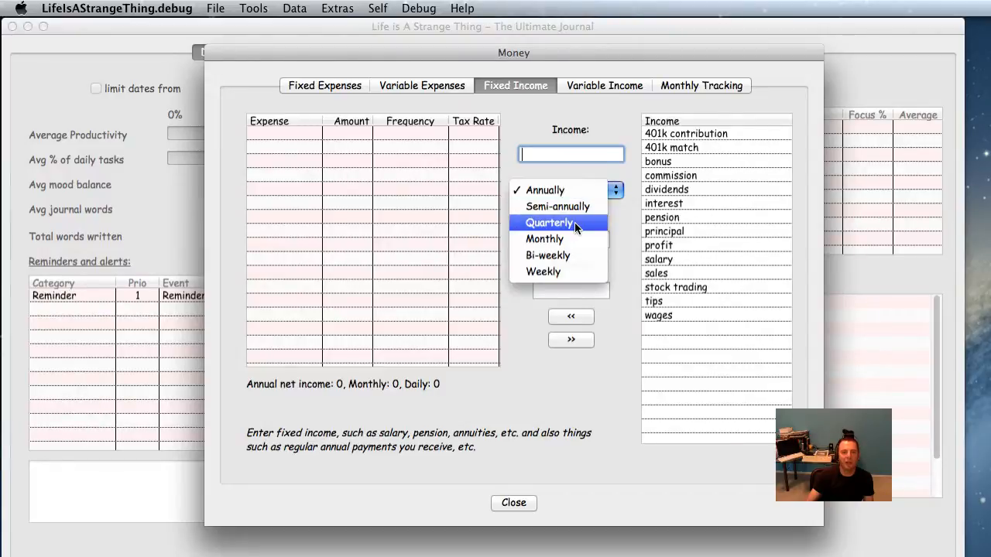
click(551, 238)
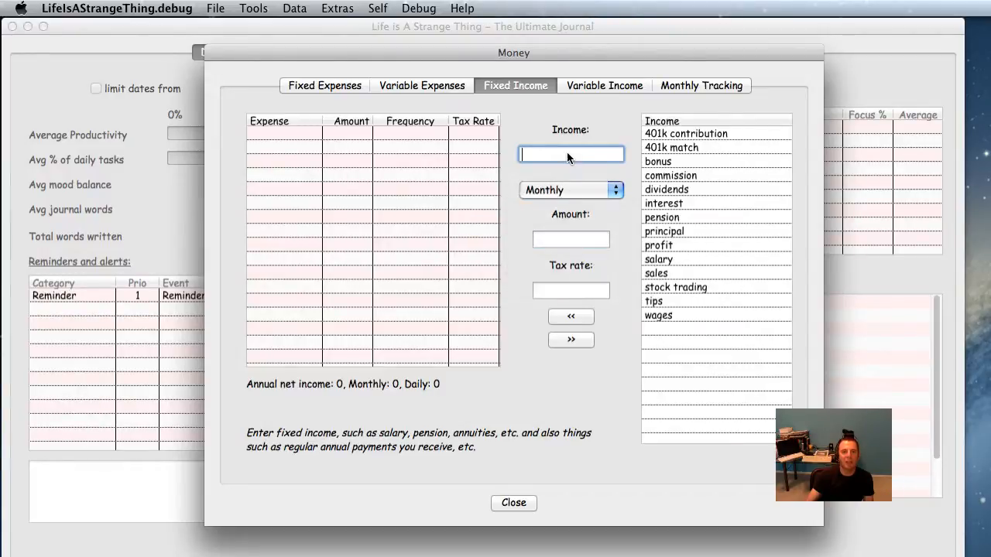
text(2500)
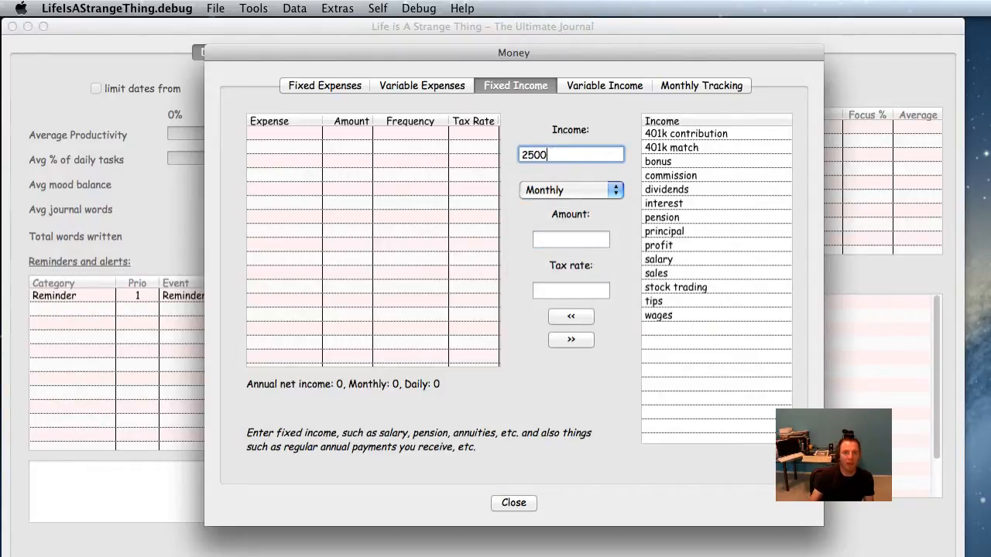
key(BackSpace)
key(BackSpace)
key(BackSpace)
key(BackSpace)
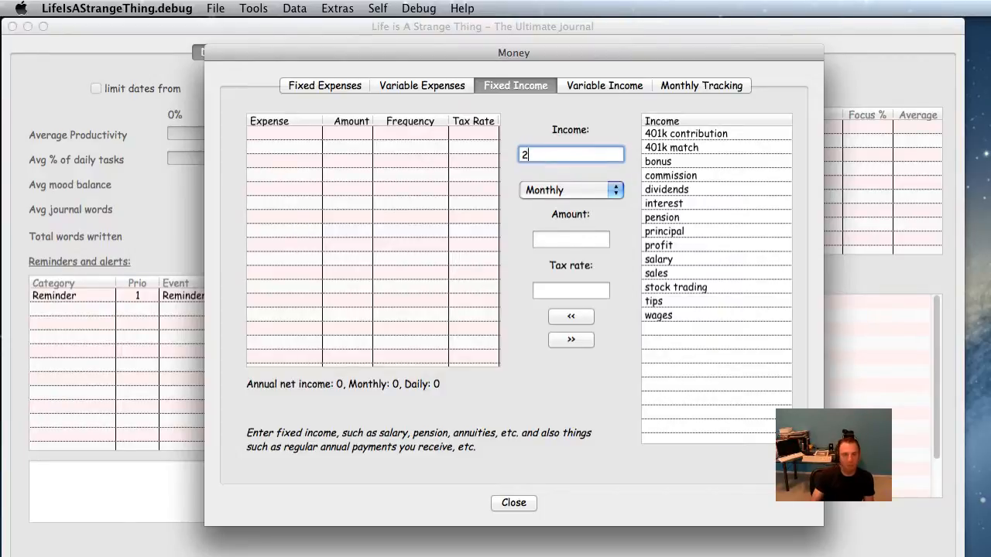
- Add salary to the fixed income list with a monthly amount of 2500 and a tax rate of 30
click(696, 257)
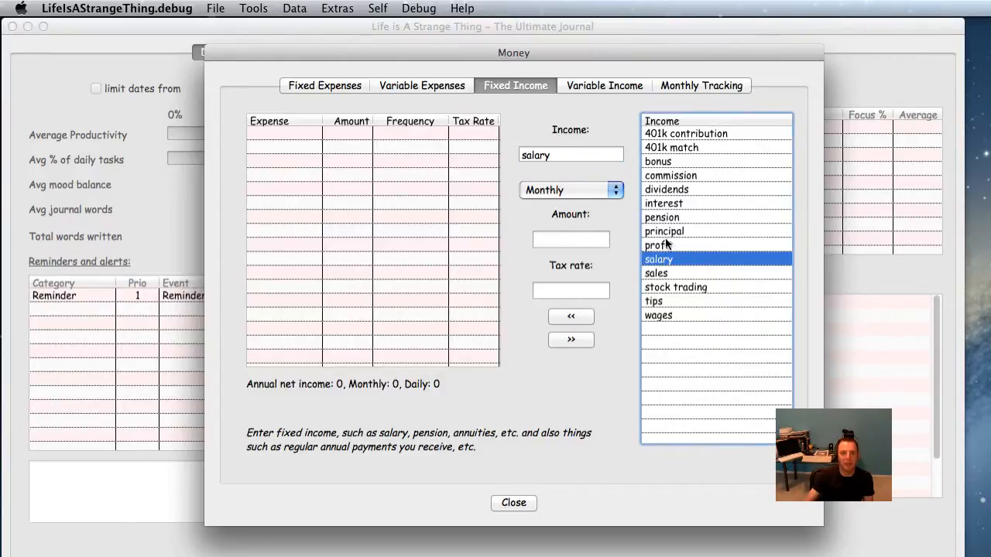
click(565, 240)
text(2500)
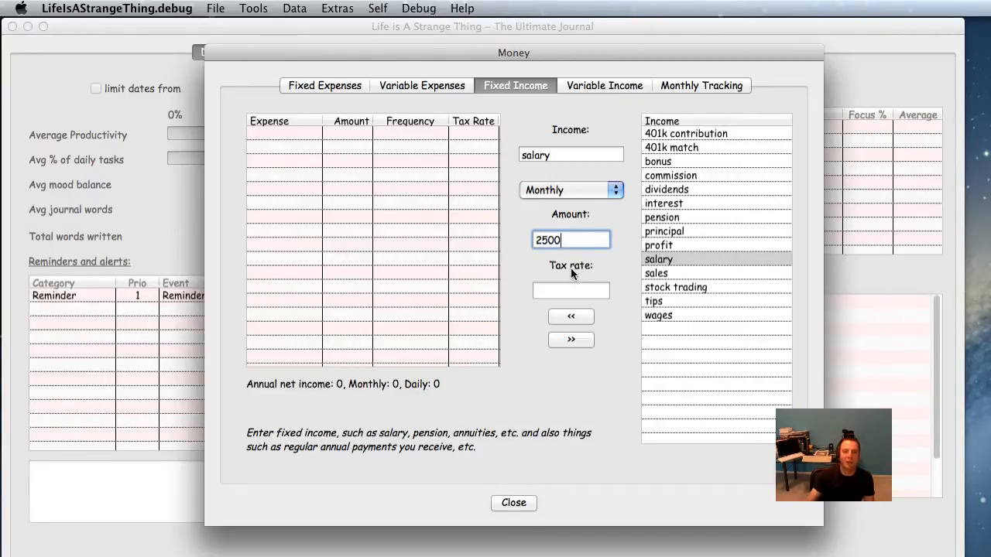
click(579, 292)
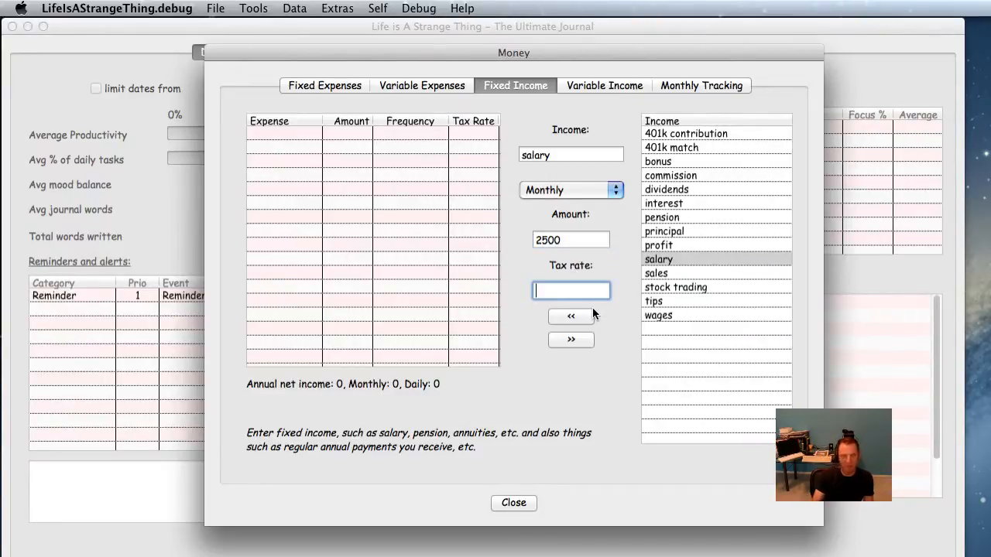
text(30.)
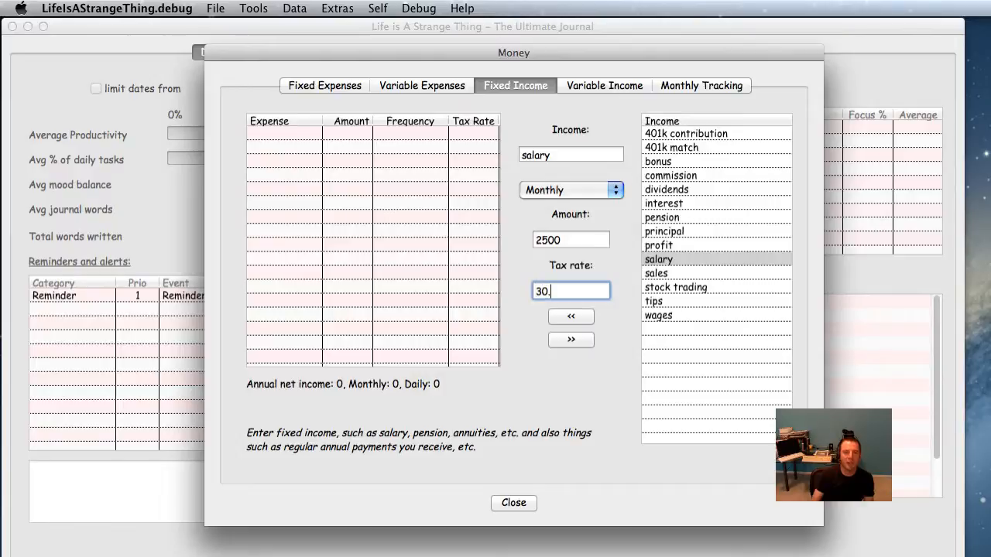
click(583, 318)
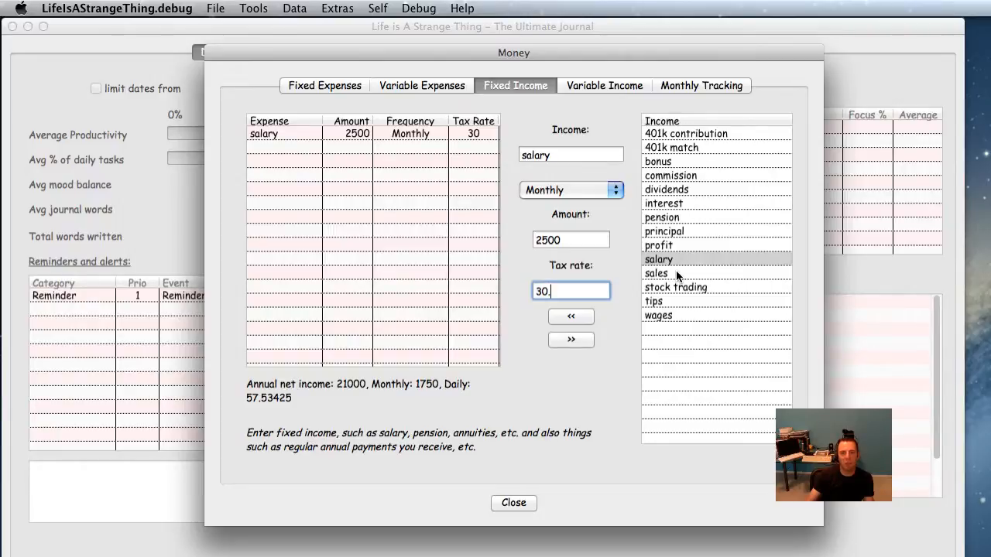
- Add commission to the tracked variable income
click(596, 86)
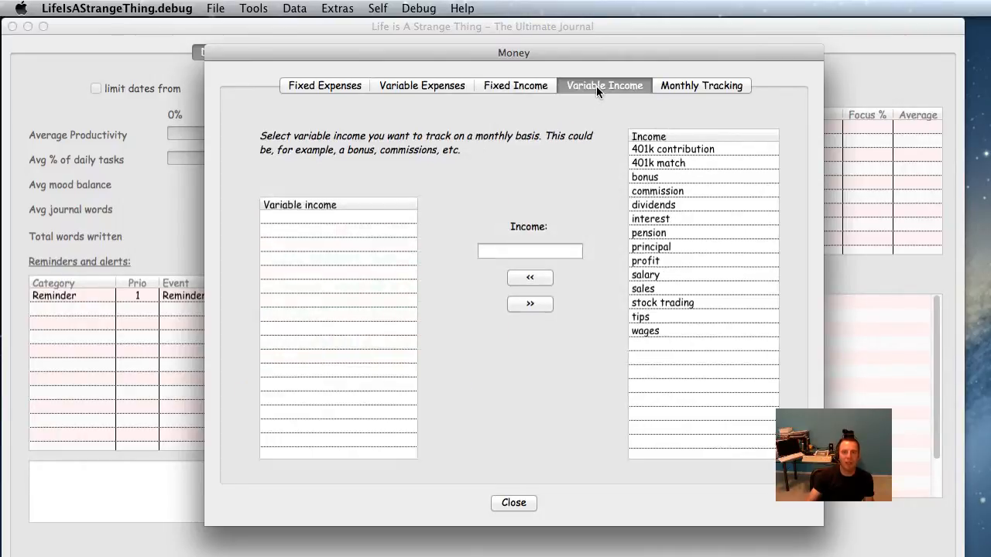
click(649, 191)
click(529, 279)
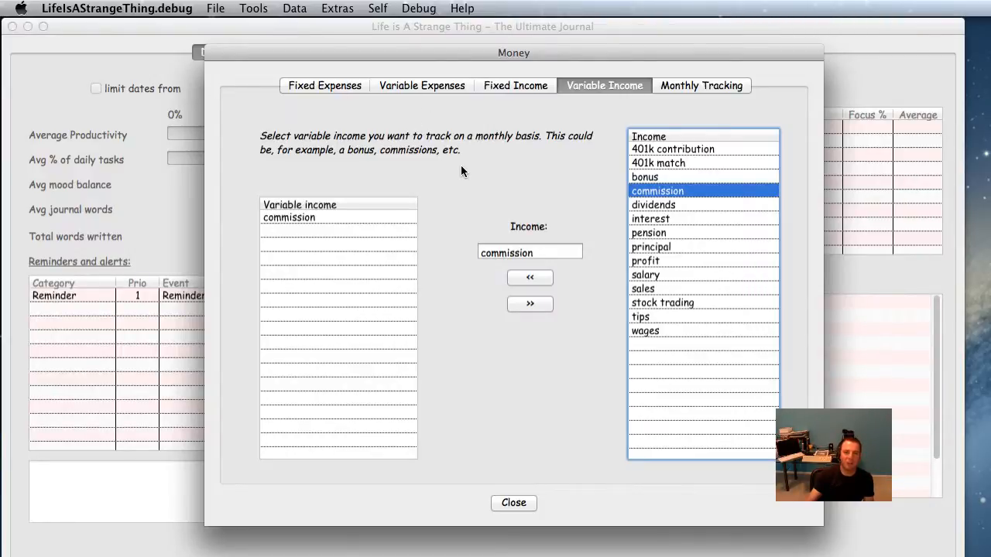
- In the monthly tracking for month 1 of 2012, set entertainment to 300 and groceries to 250
click(684, 84)
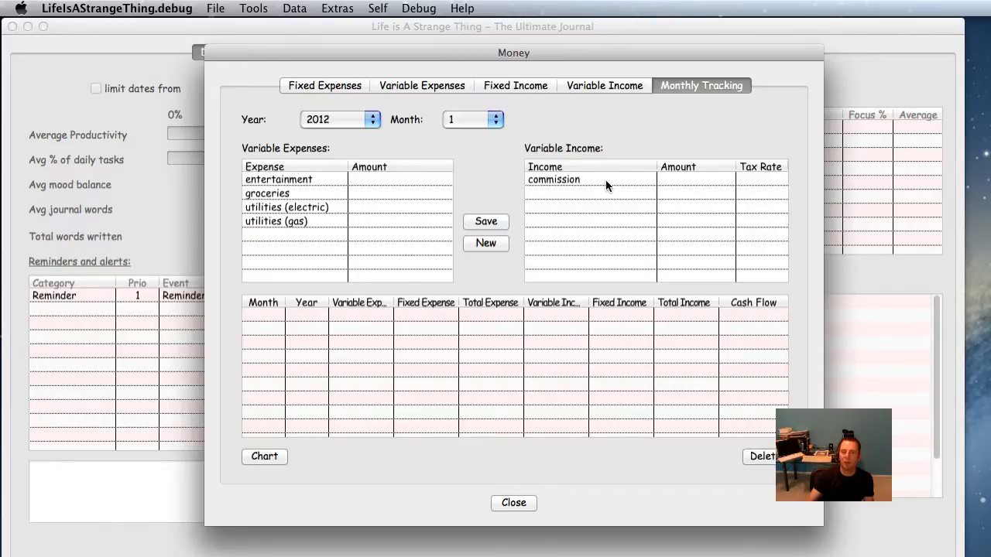
click(334, 121)
click(340, 120)
click(391, 182)
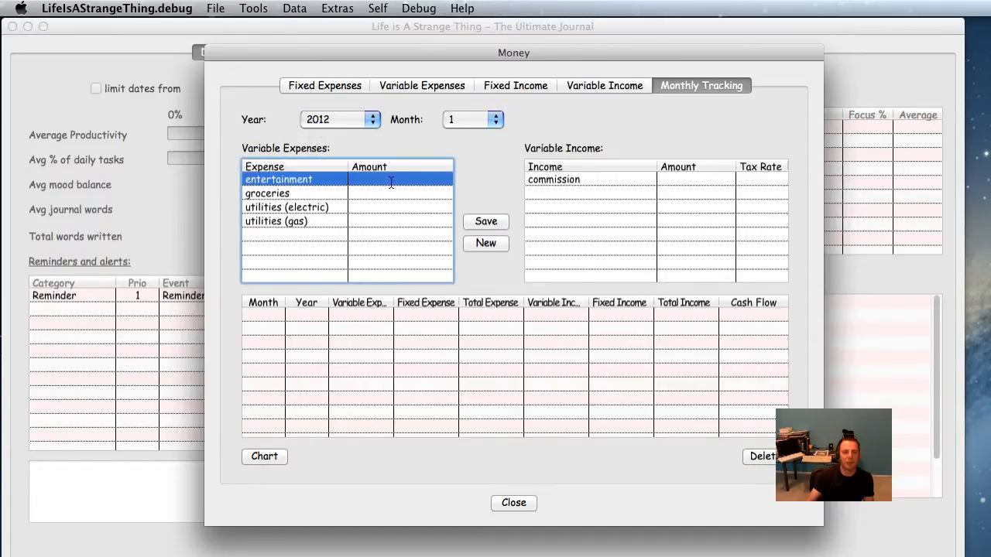
click(391, 181)
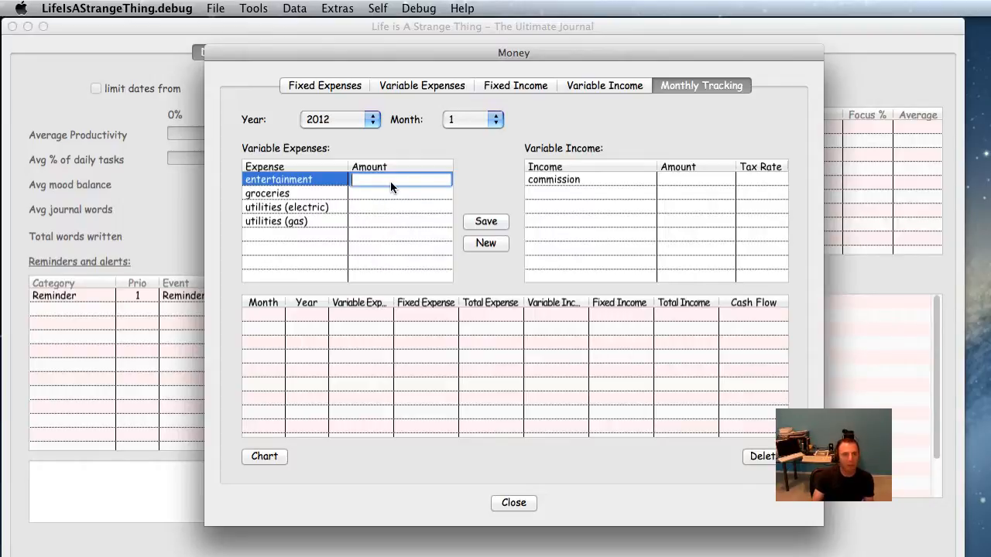
text(300)
key(Return)
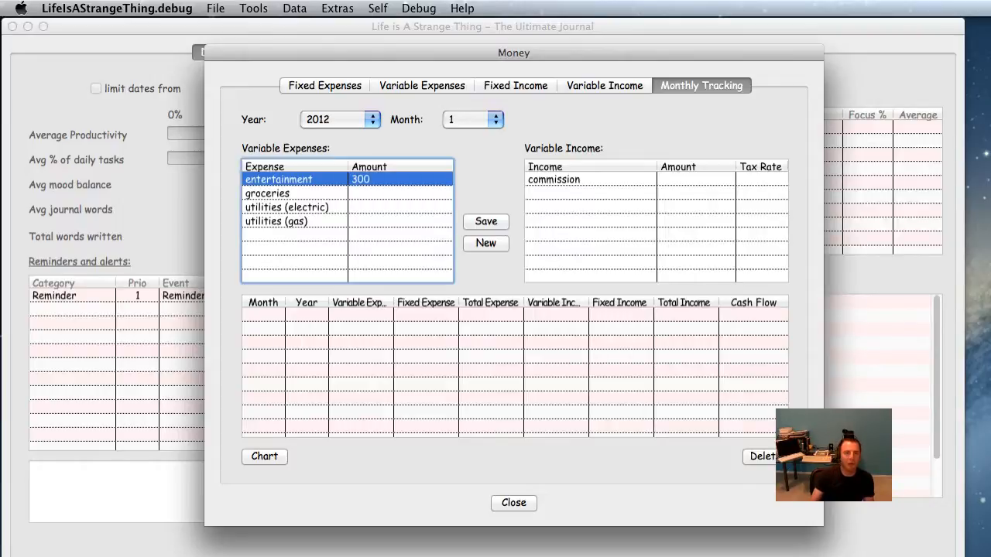
click(377, 192)
click(379, 194)
text(250)
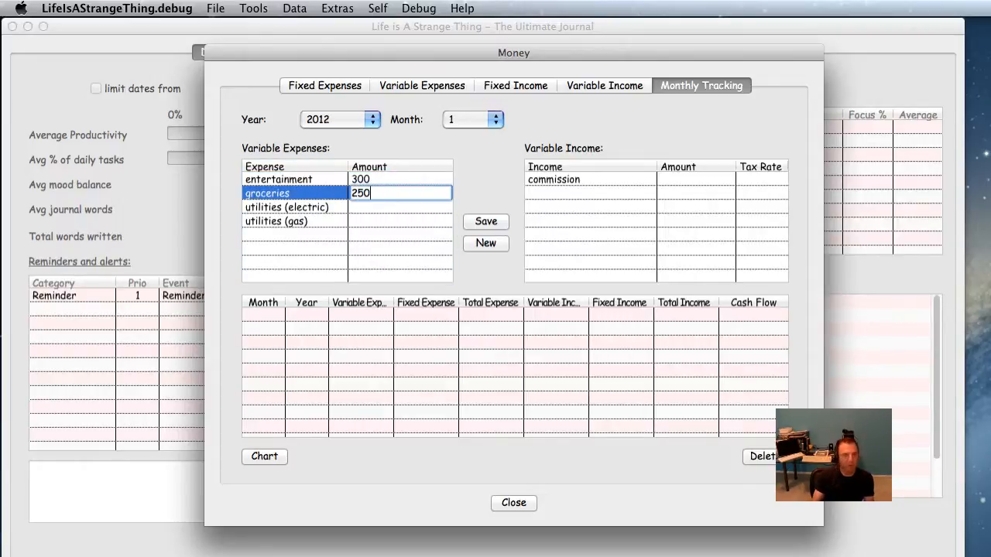
key(Return)
- Set the month 1 amounts for utilities (electric) to 120 and utilities (gas) to 20
click(367, 206)
click(366, 208)
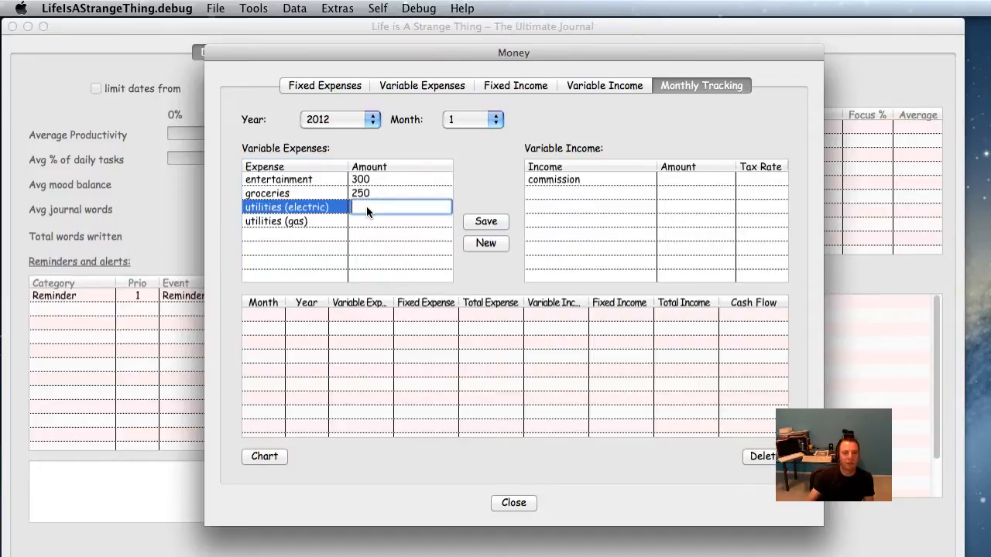
text(120)
key(Return)
click(366, 222)
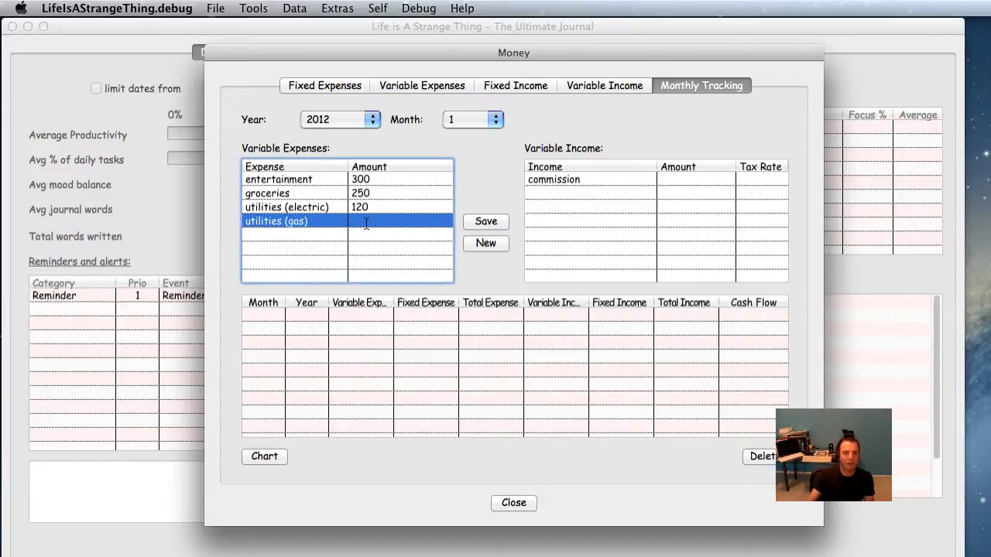
click(366, 222)
text(20)
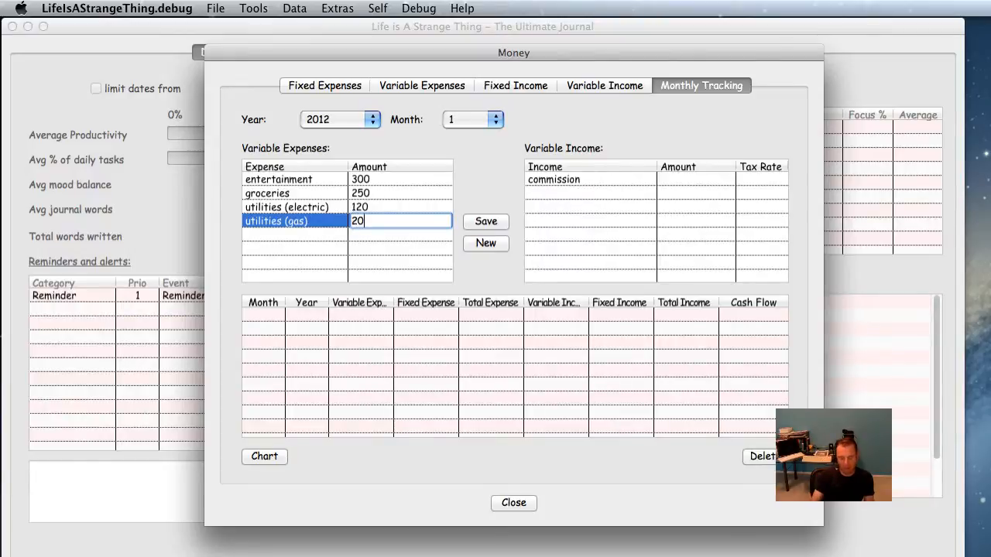
key(Return)
- Enter a commission of 250 with a tax rate of 30 for month 1 and save the month's record
click(672, 180)
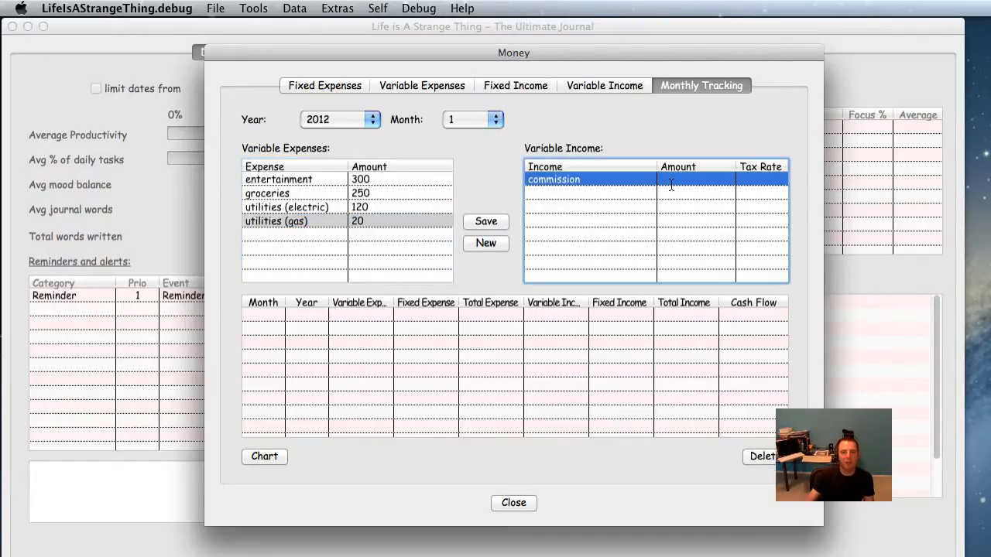
click(672, 180)
text(2)
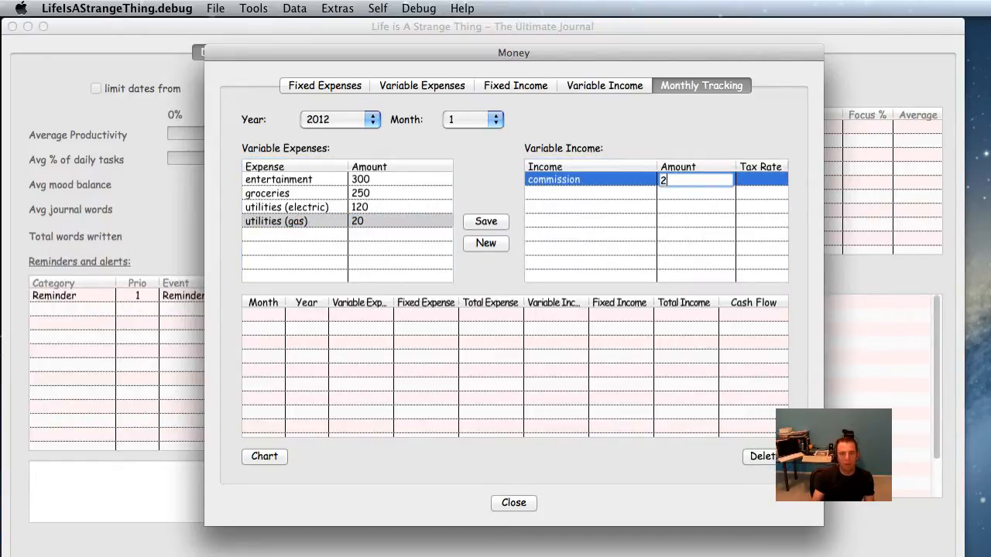
text(50)
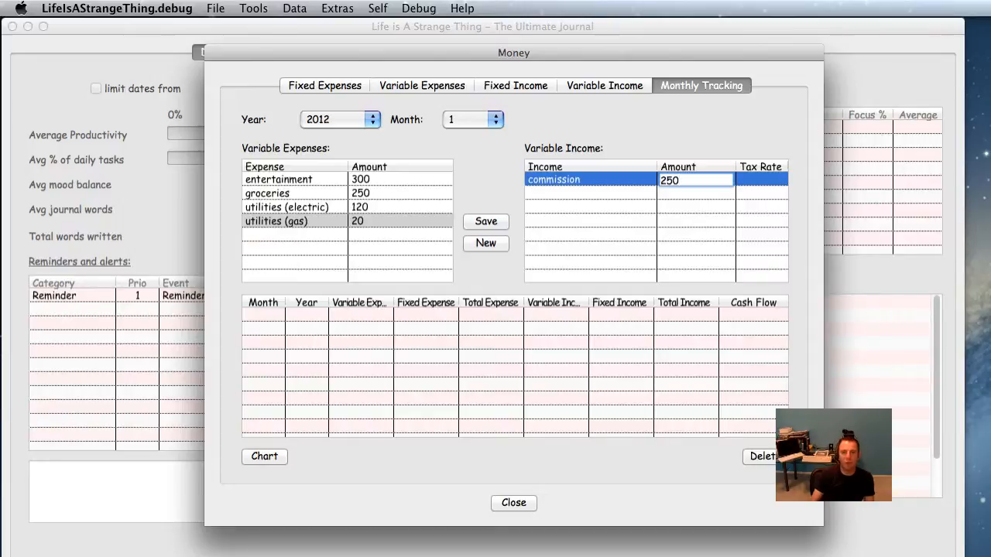
click(763, 179)
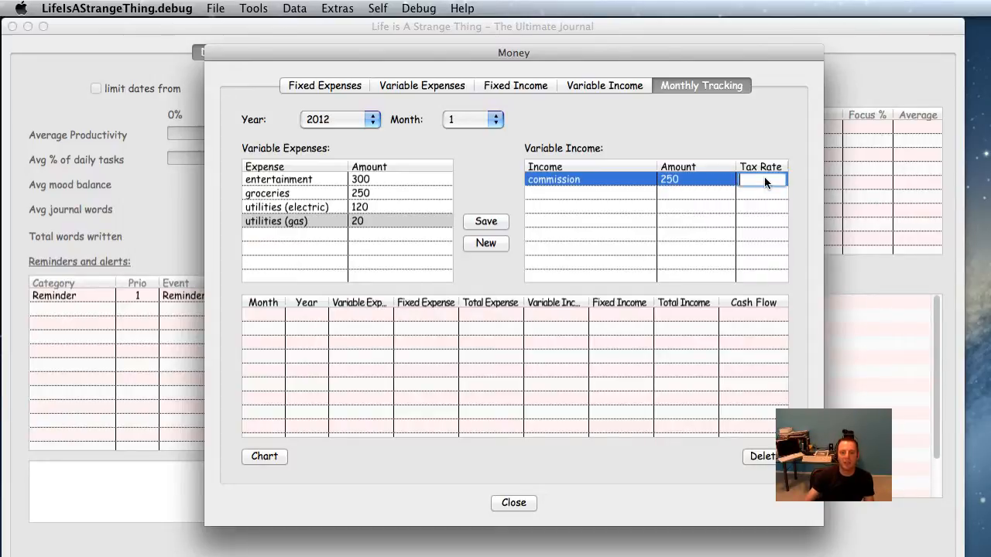
text(30.)
key(Return)
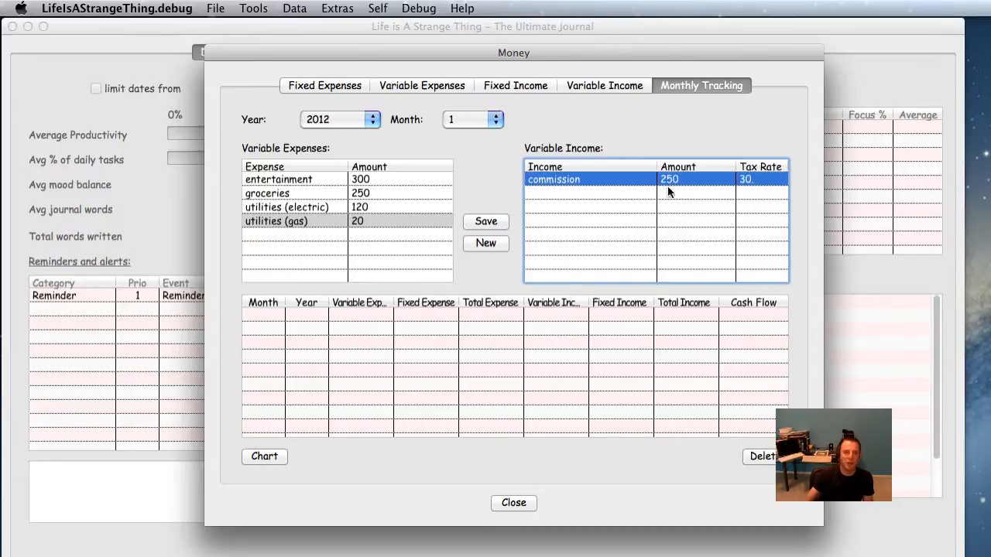
click(496, 223)
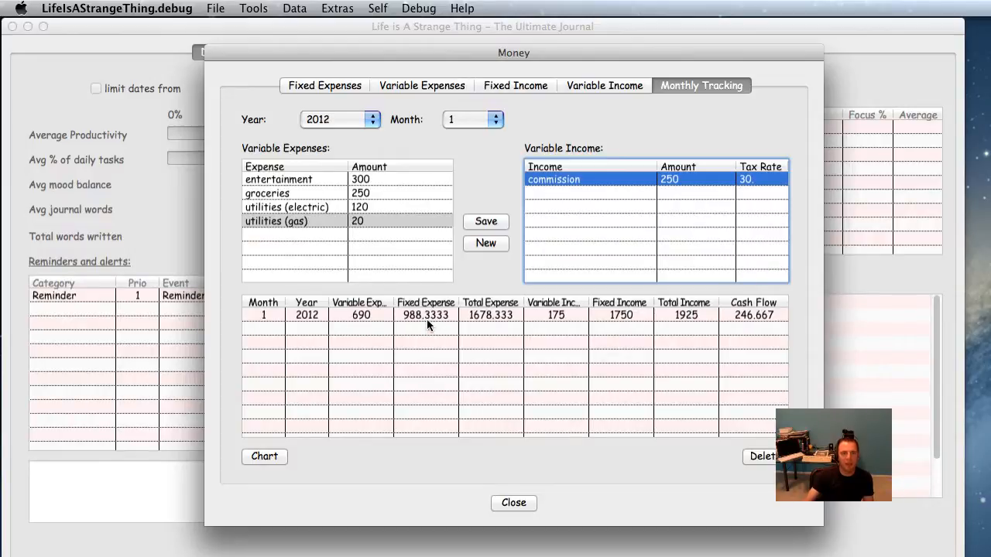
- Review the fixed expenses that feed the monthly record, and return to the monthly tracking
click(340, 85)
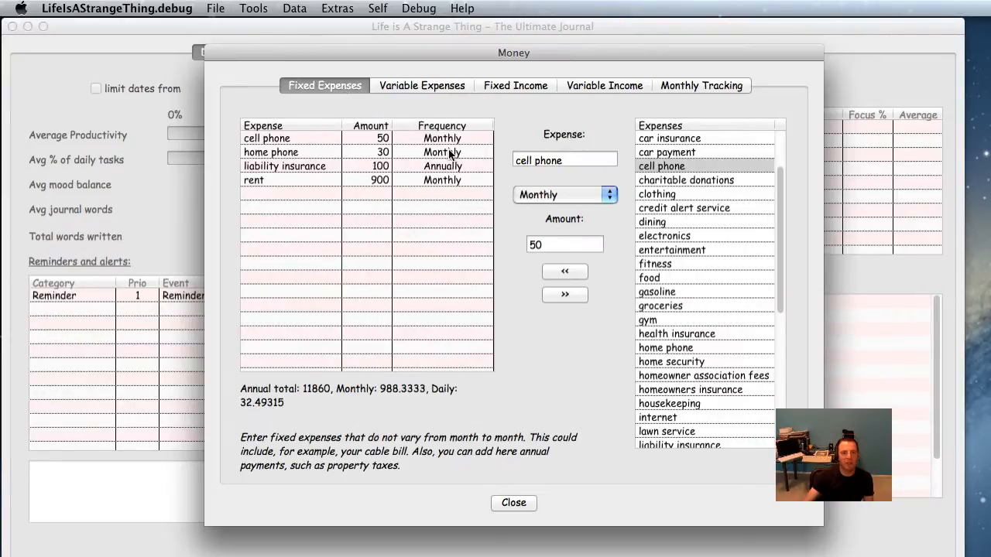
click(679, 87)
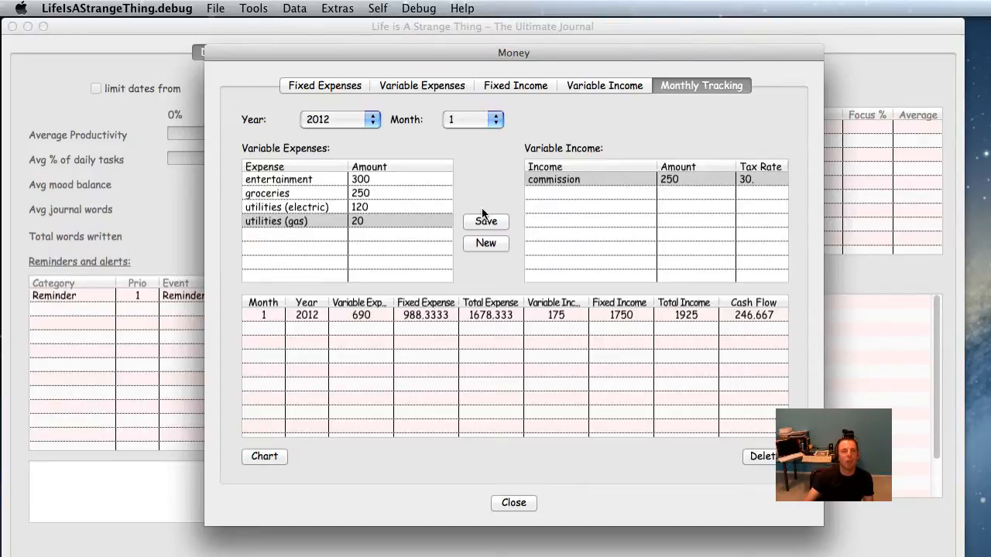
- Start a new record for month 2 of 2012 with entertainment at 450 and groceries at 650
click(458, 117)
click(455, 136)
click(472, 243)
double_click(356, 179)
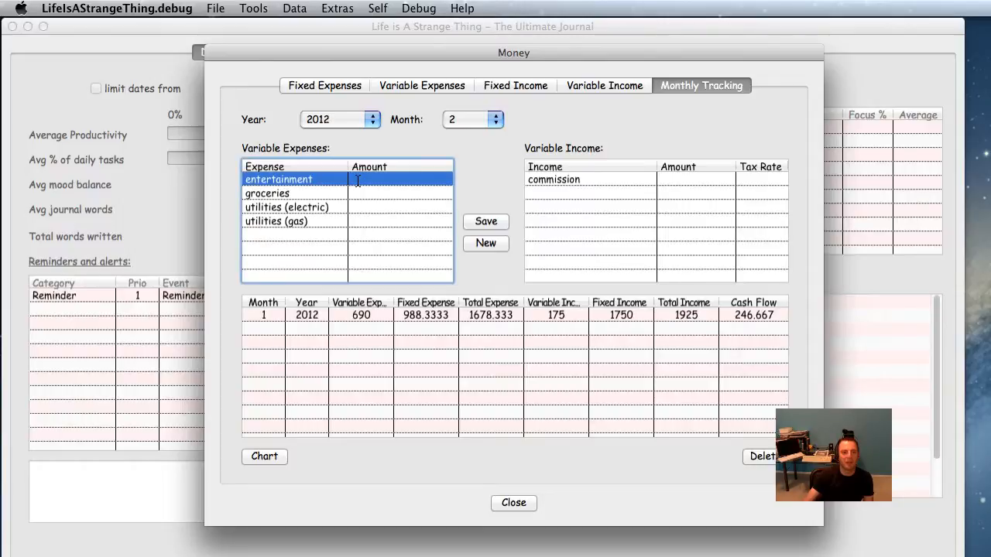
text(450)
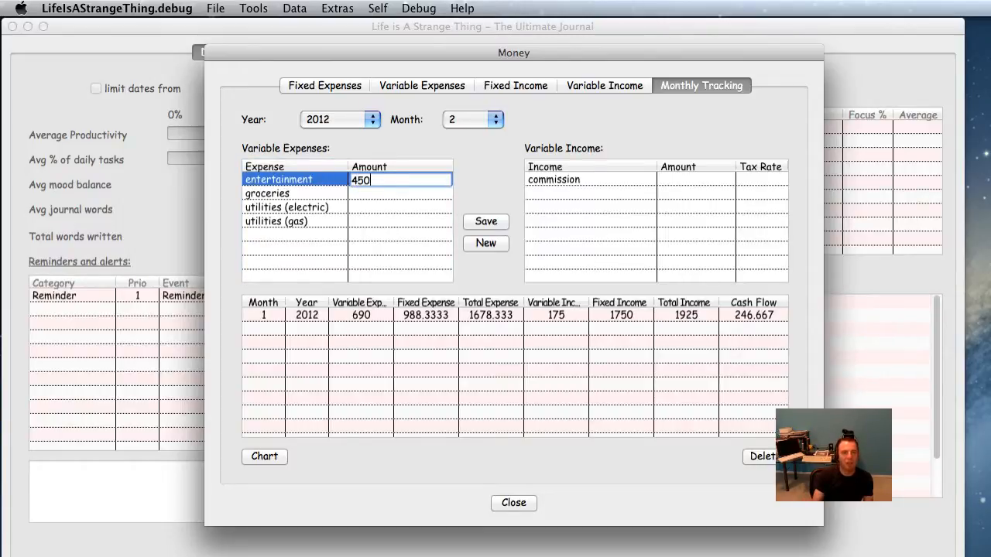
key(Return)
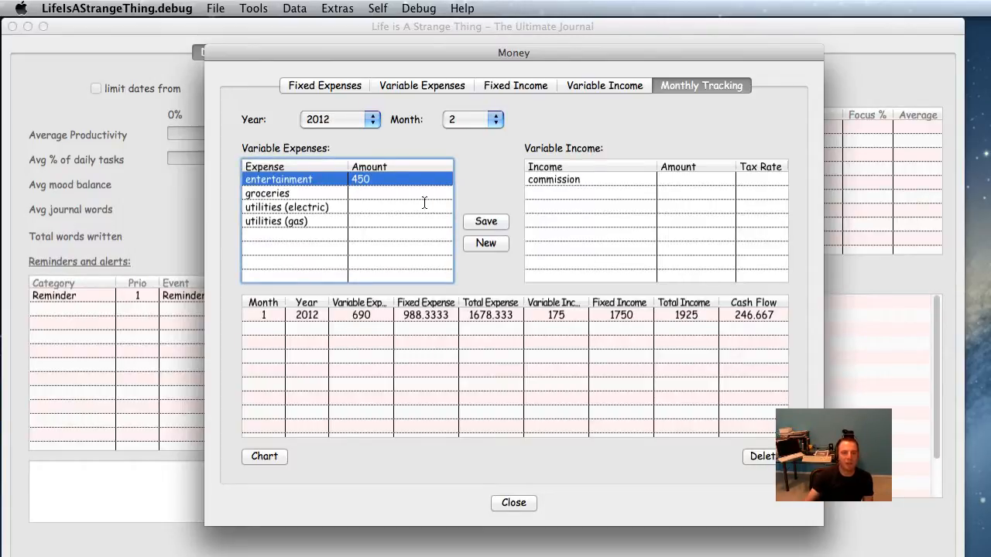
double_click(424, 194)
text(650)
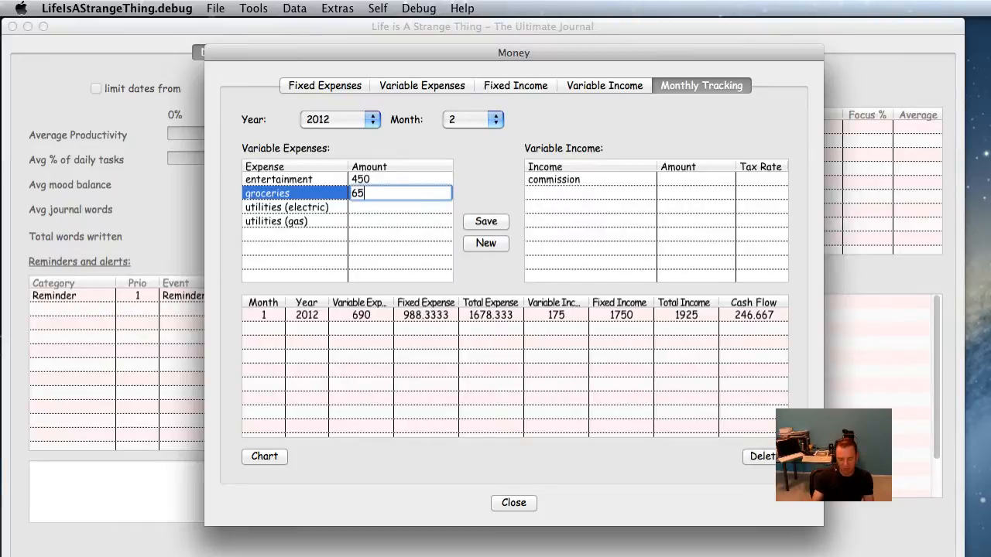
key(Return)
- Set utilities (electric) to 110 and utilities (gas) to 15 for month 2, and save the month's record
click(358, 211)
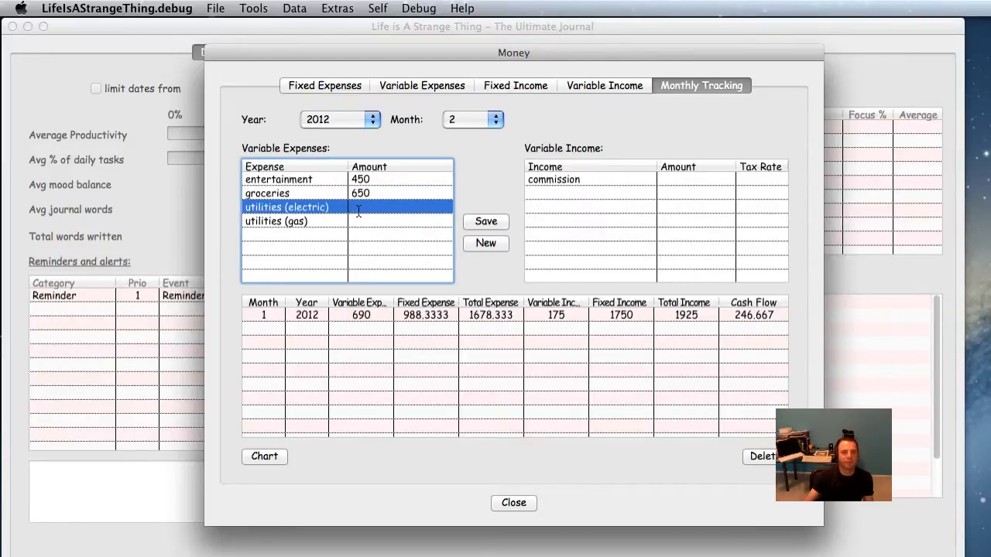
double_click(358, 211)
text(110)
key(Return)
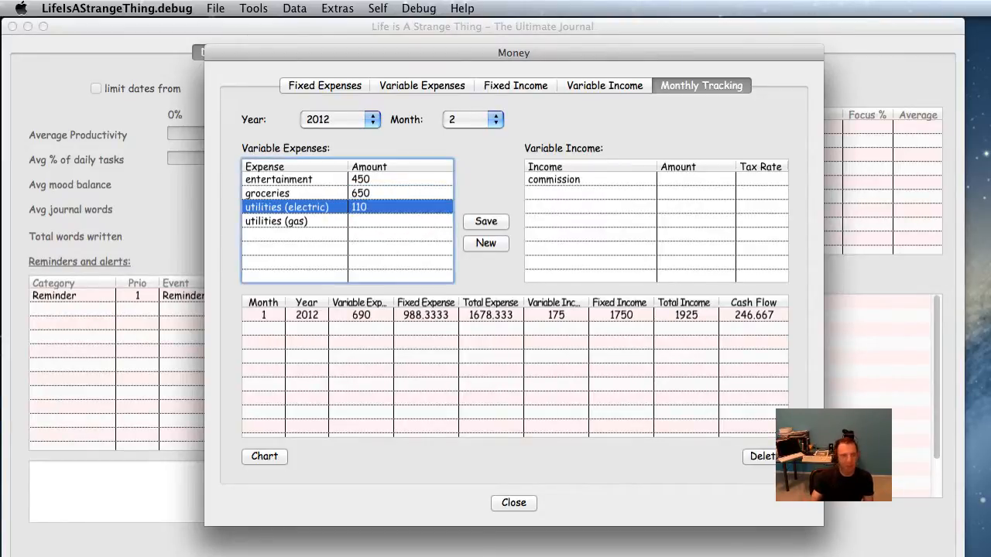
click(355, 220)
double_click(355, 220)
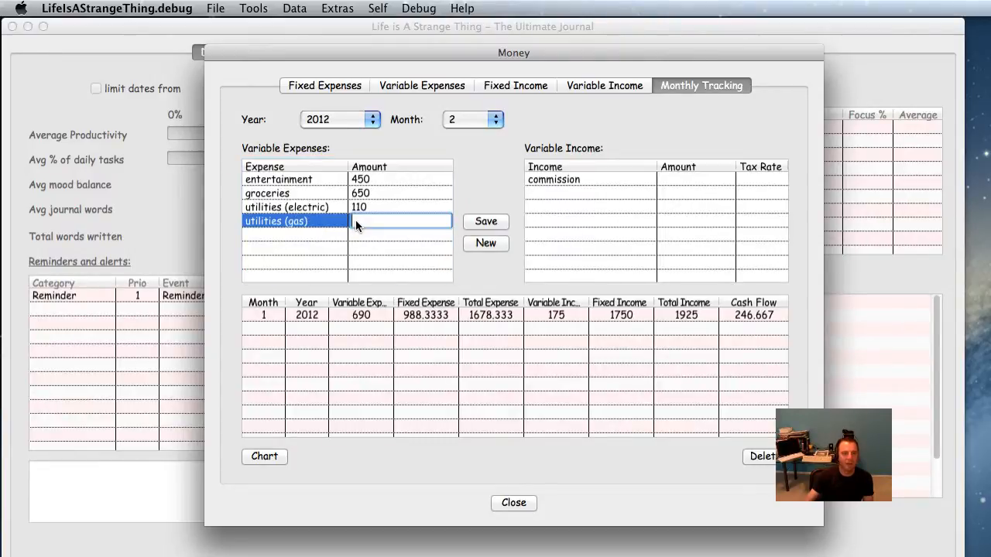
text(15)
key(Return)
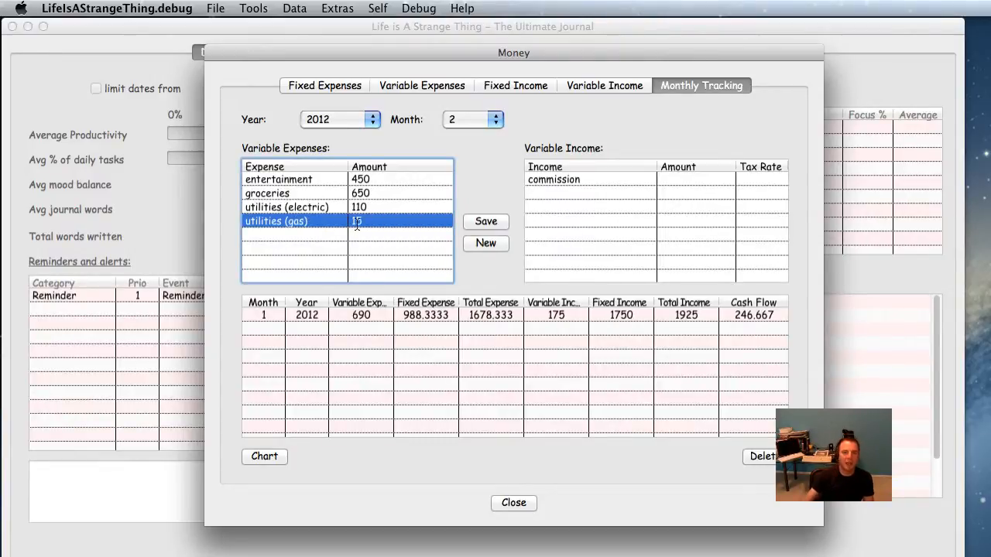
click(497, 222)
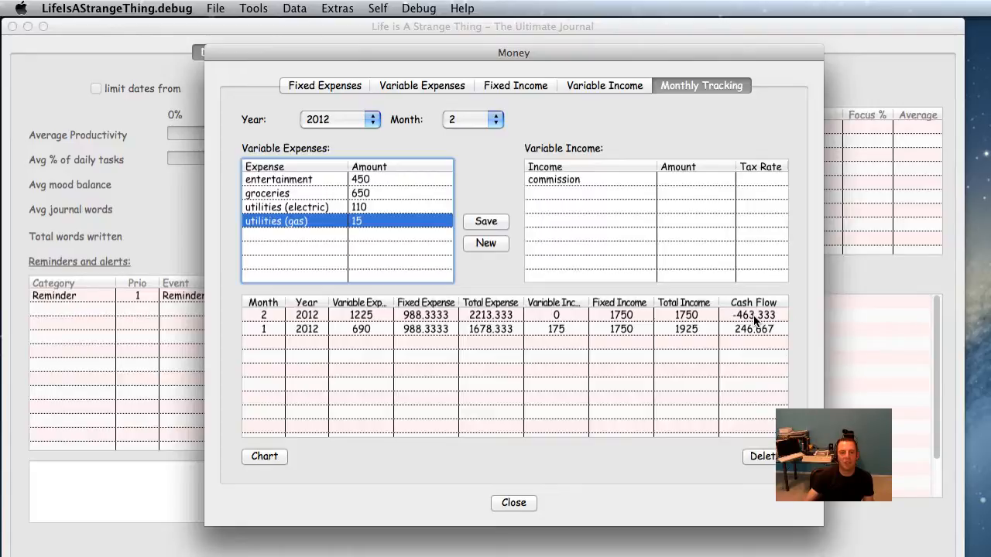
- Chart the tracked months, allowing the application's internet access, and move the Money window aside to uncover the chart
click(263, 457)
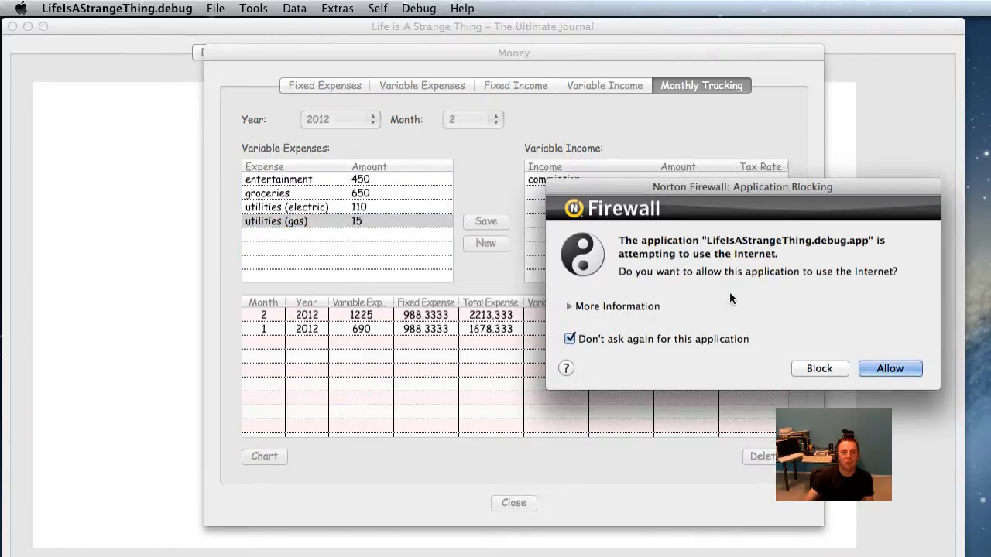
click(880, 370)
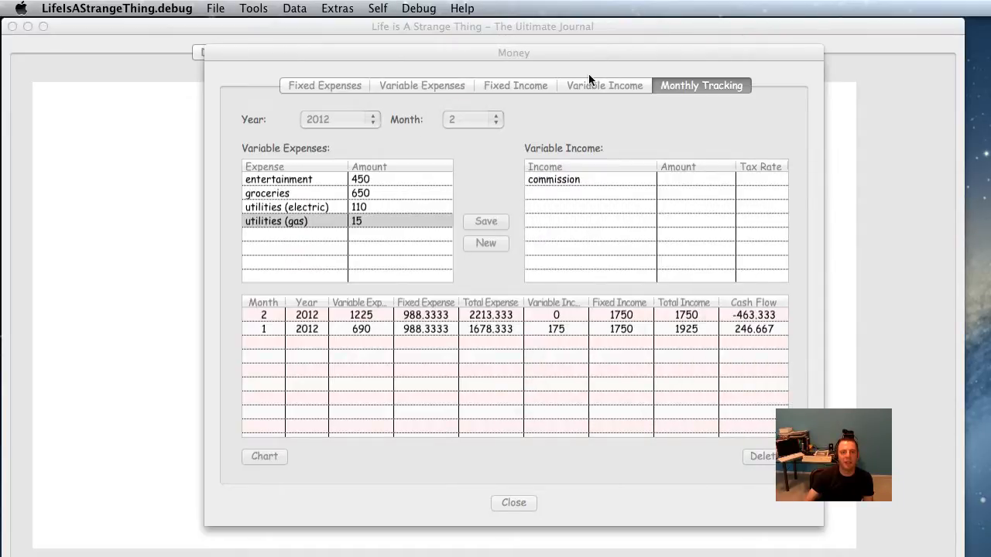
drag(559, 55, 836, 73)
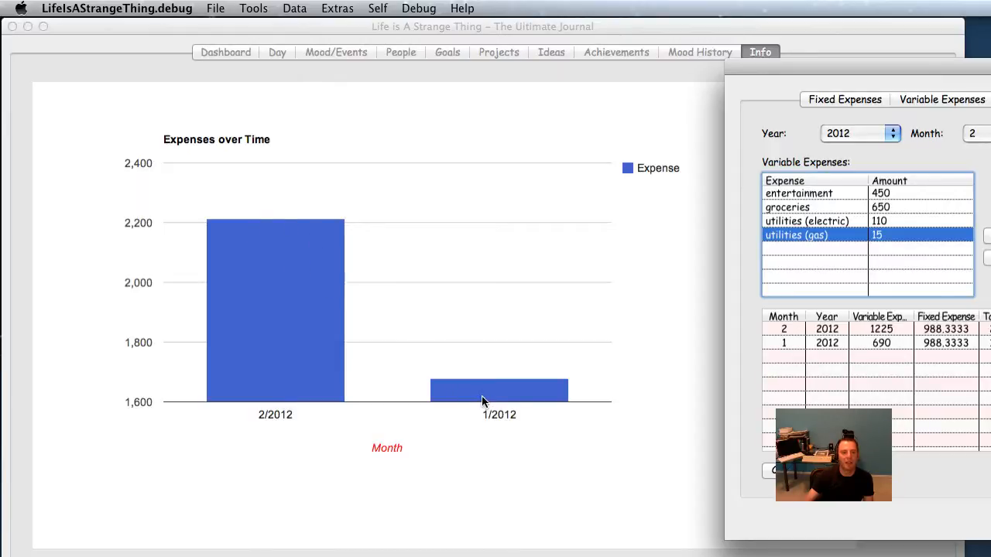
- Sort the monthly records by month in ascending order, chart them again, and move the Money window aside to uncover the chart
drag(827, 59, 425, 58)
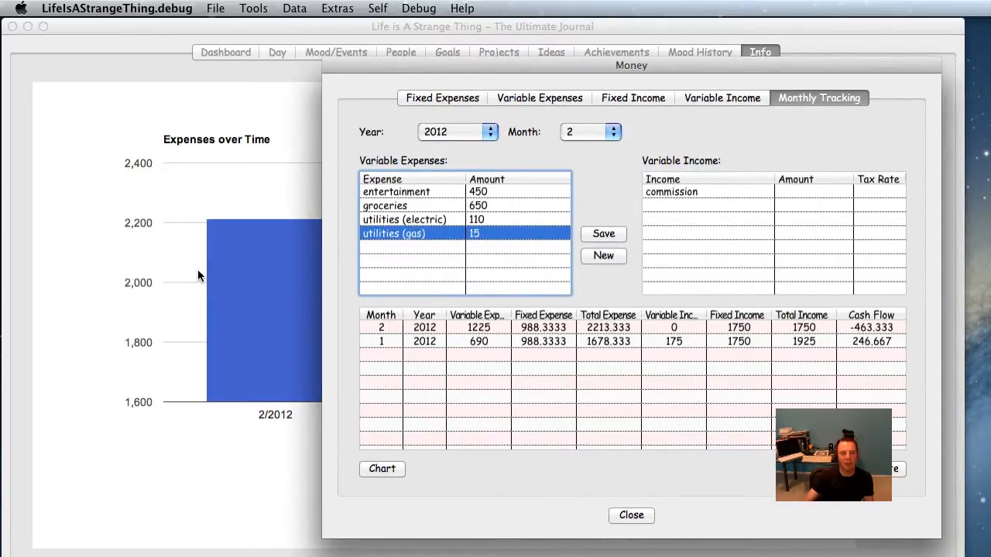
click(392, 315)
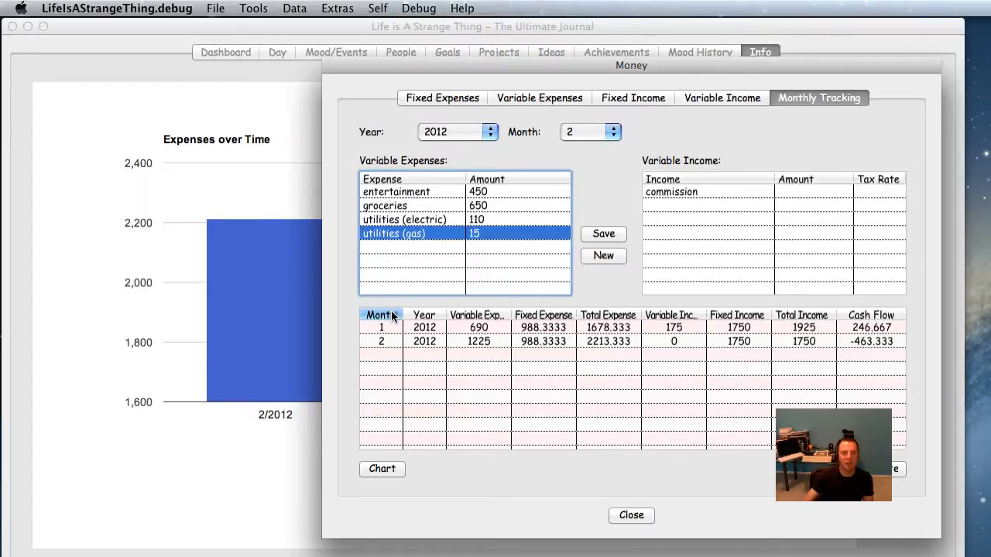
click(381, 471)
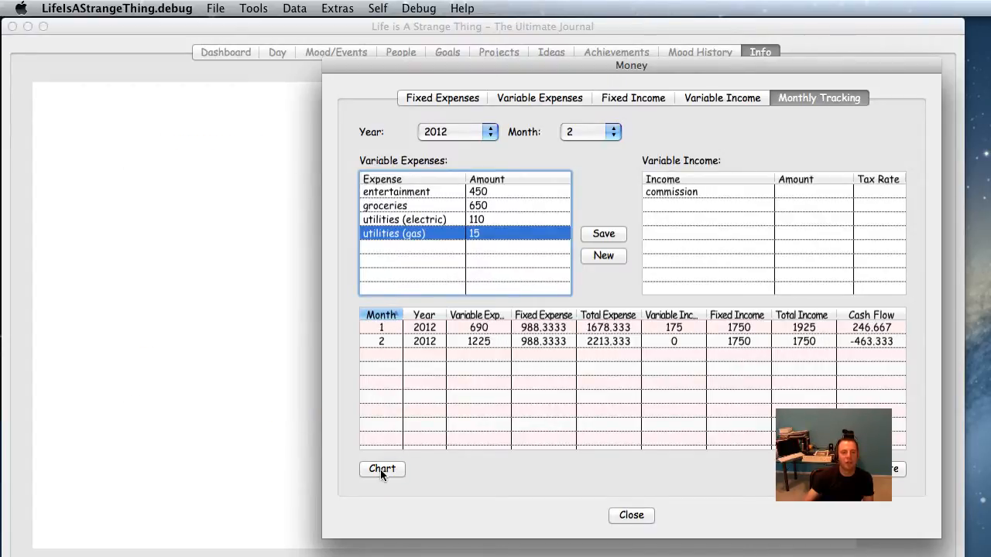
mouse_move(512, 62)
mouse_down()
mouse_move(541, 393)
mouse_move(769, 384)
mouse_move(905, 182)
mouse_up()
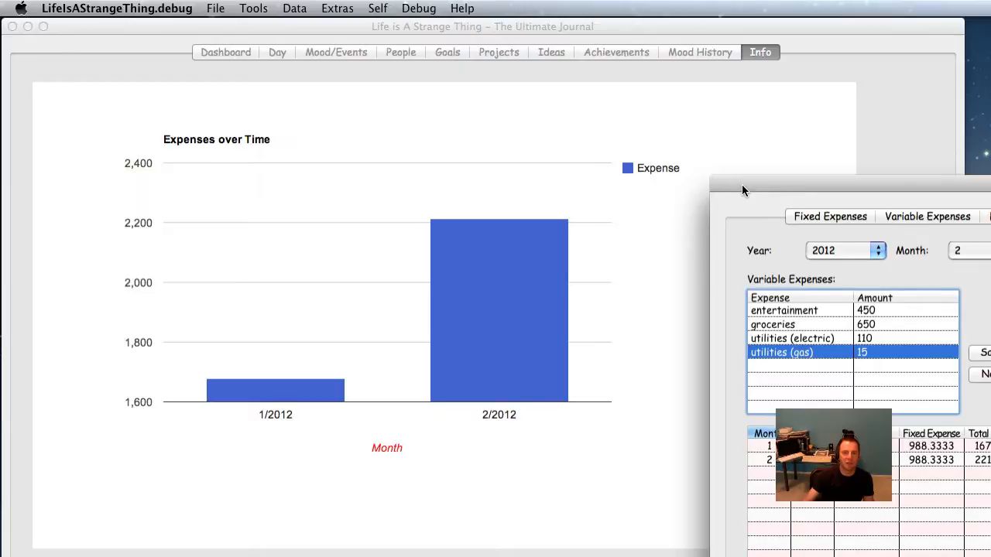
- Compare the monthly records with the expenses chart, and close the Money window
drag(742, 186, 279, 67)
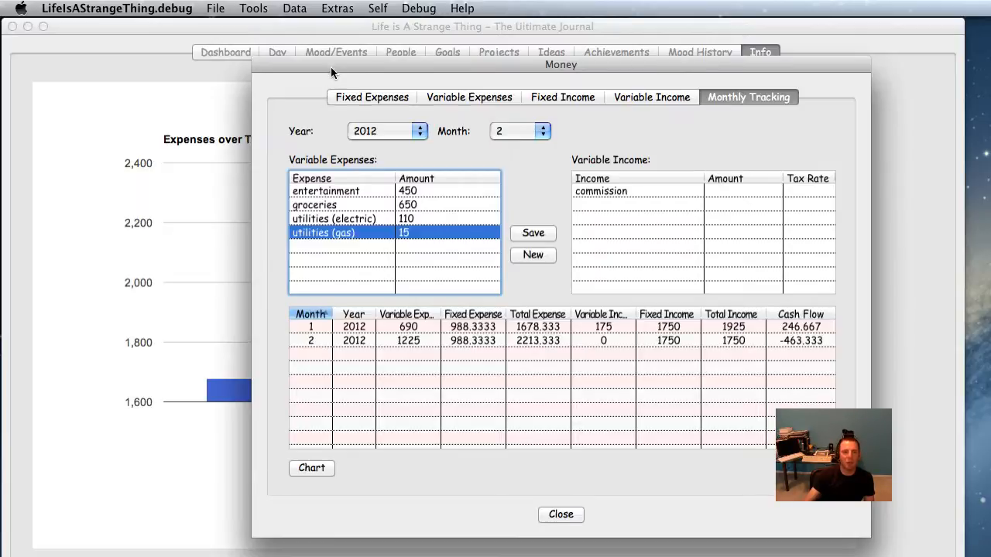
drag(330, 67, 892, 147)
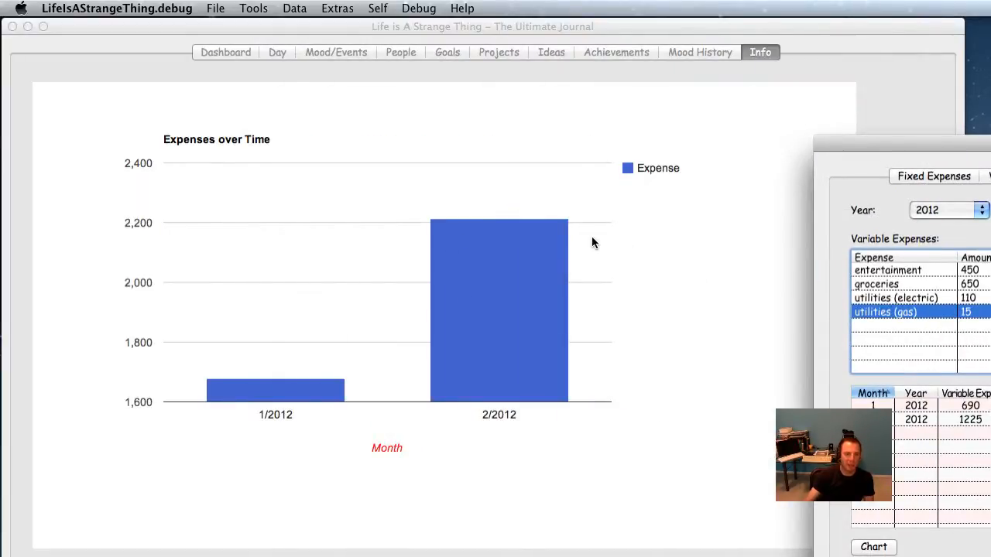
drag(271, 51, 260, 50)
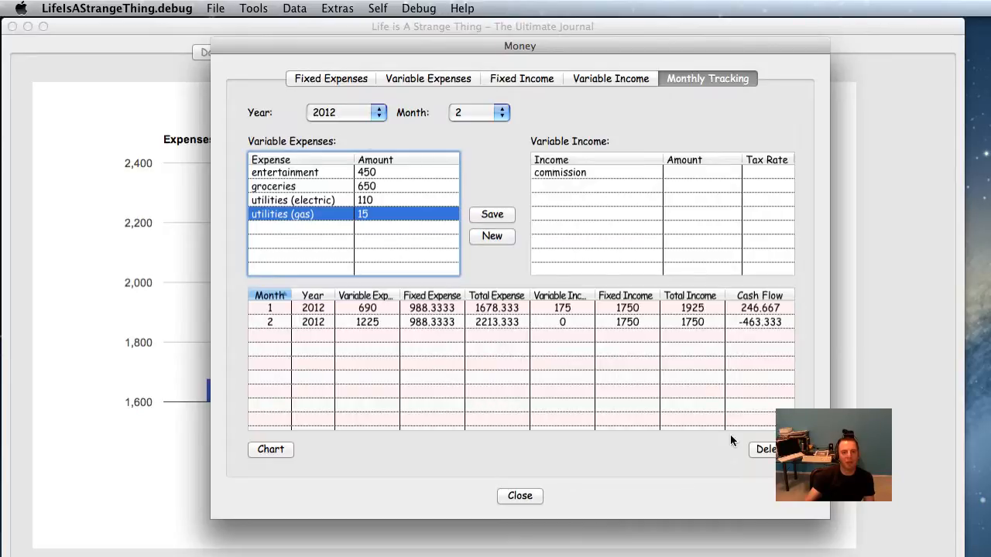
click(518, 495)
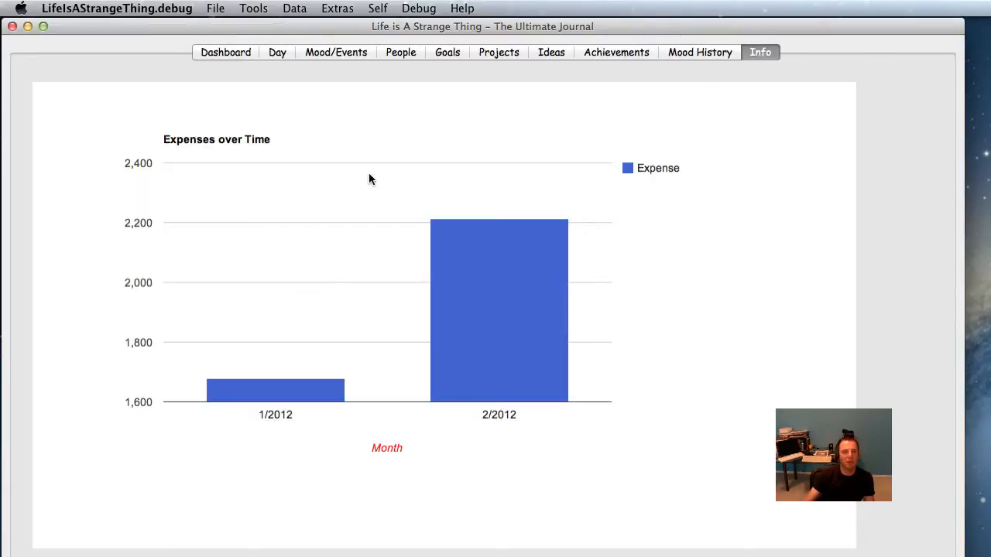